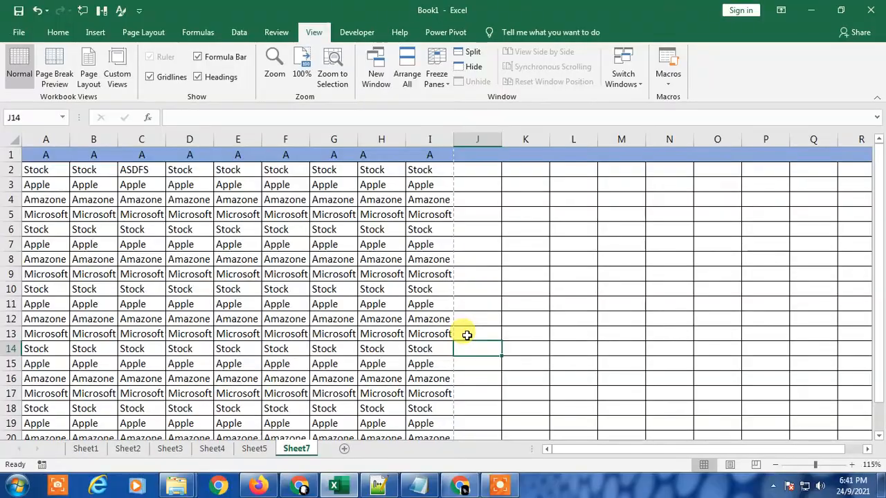
Display Sheet7 in Page Layout view.
click(58, 32)
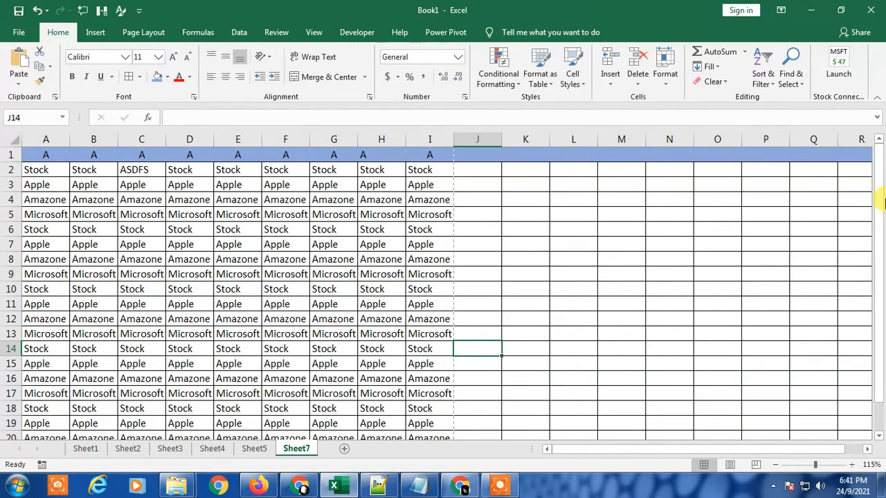
mouse_move(880, 171)
mouse_down()
mouse_move(881, 277)
mouse_move(880, 166)
mouse_up()
click(186, 212)
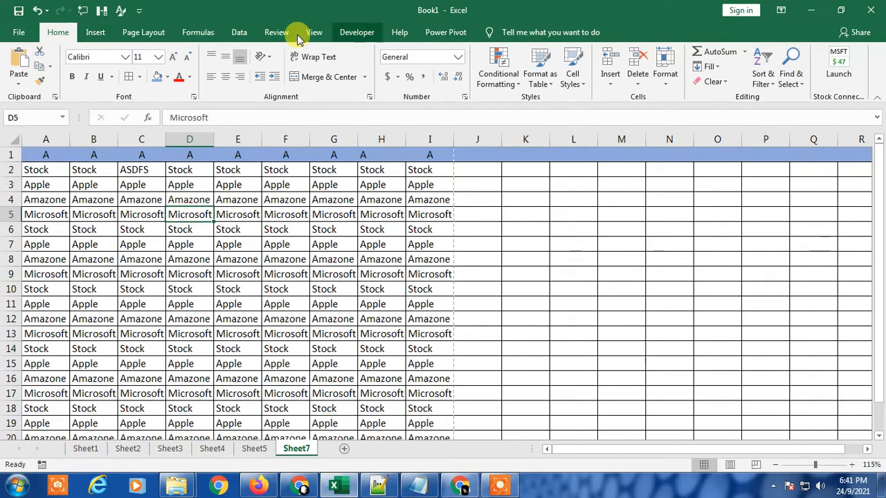
click(318, 35)
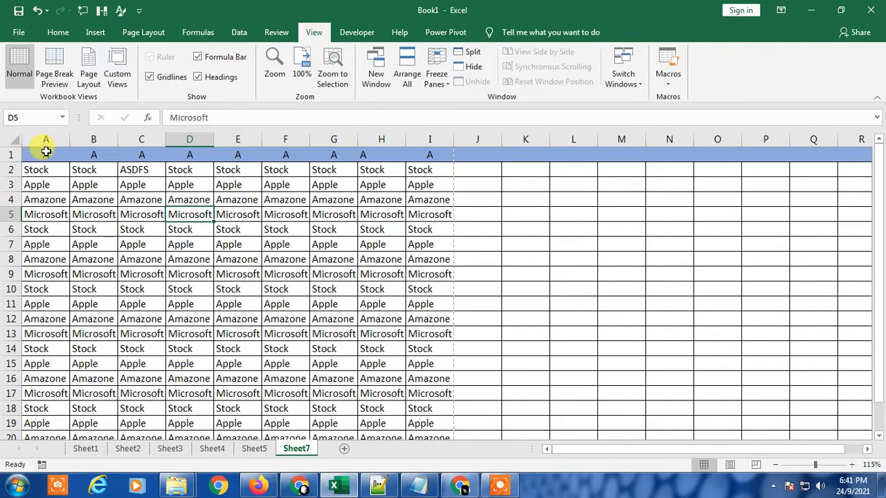
click(94, 66)
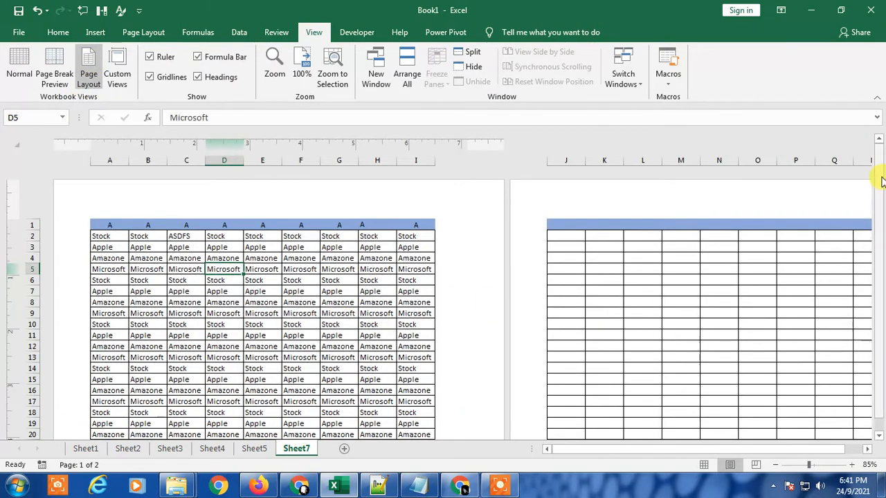
Open the center header section of the first page and the right header section of the second page for viewing.
drag(878, 181, 880, 282)
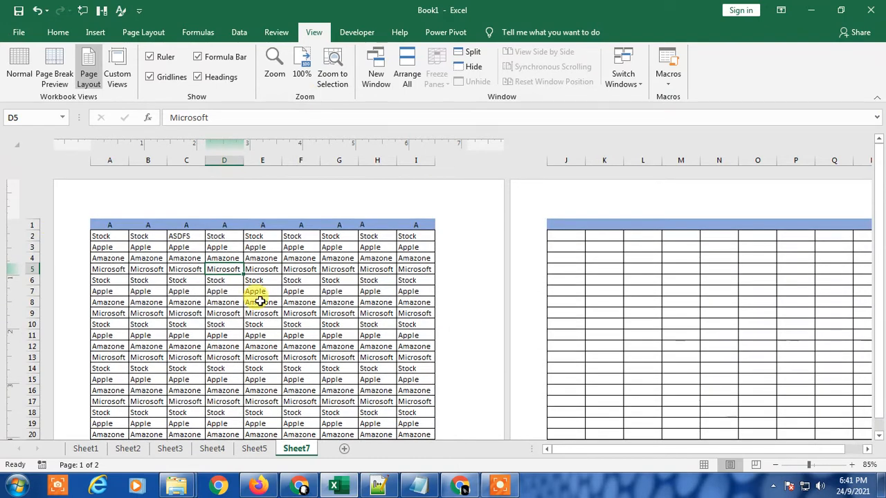
click(275, 200)
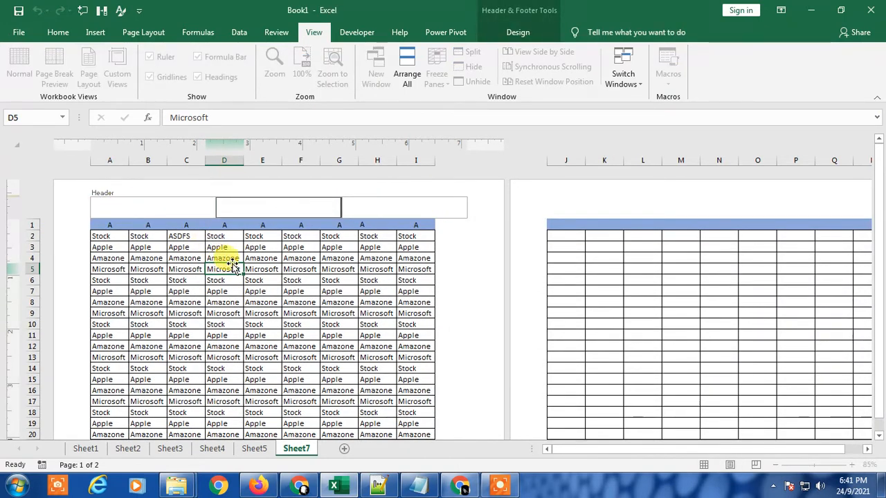
click(834, 206)
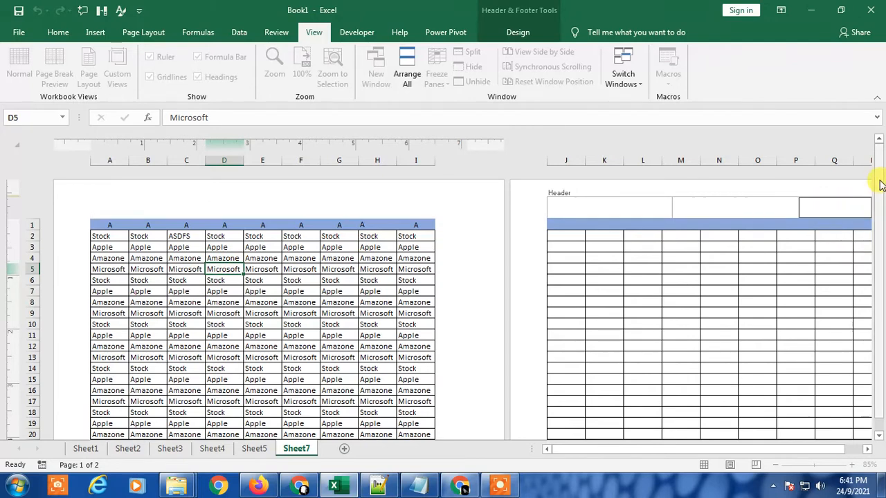
Delete the existing page numbering from the right section of the first page's footer.
drag(881, 179, 883, 254)
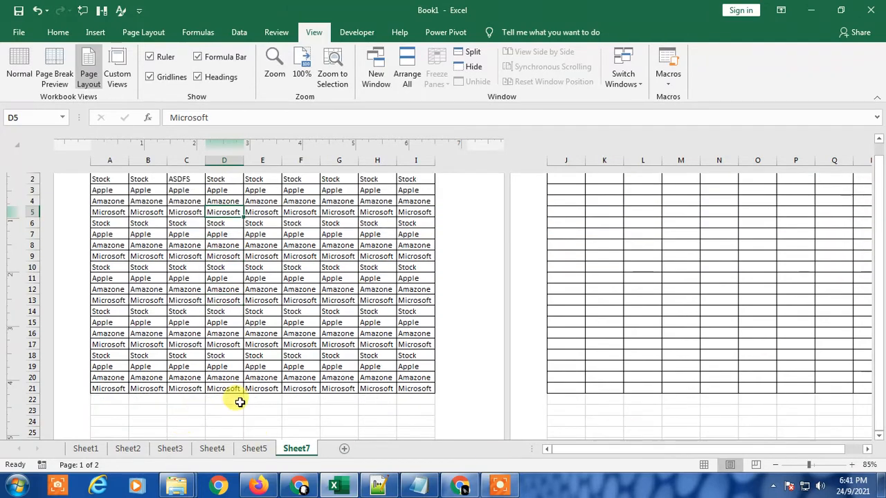
scroll(336, 405, down, 6)
scroll(337, 407, down, 5)
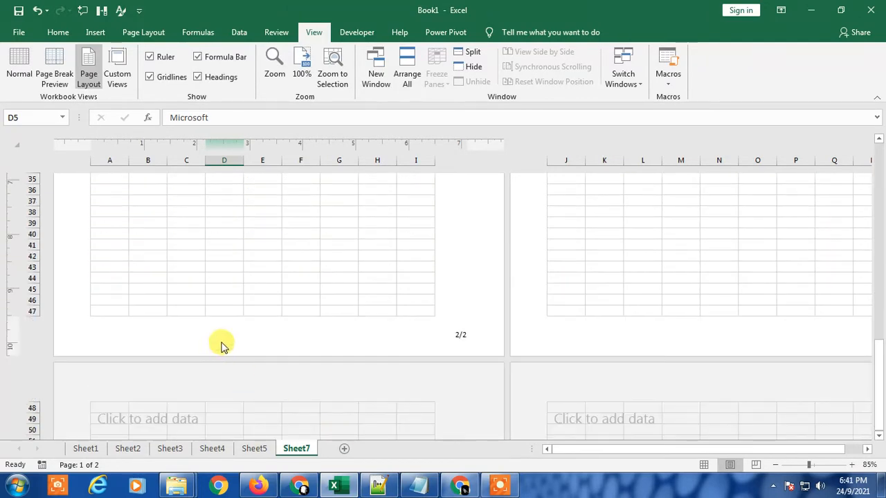
click(242, 330)
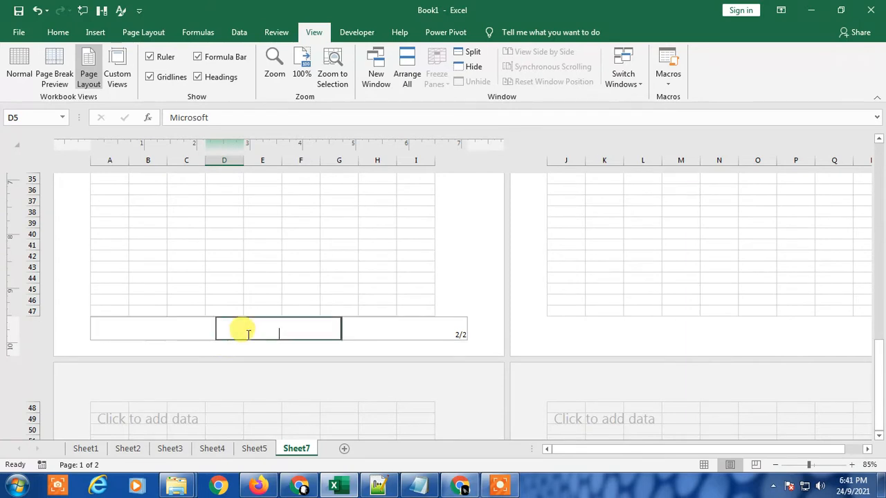
click(455, 337)
key(Delete)
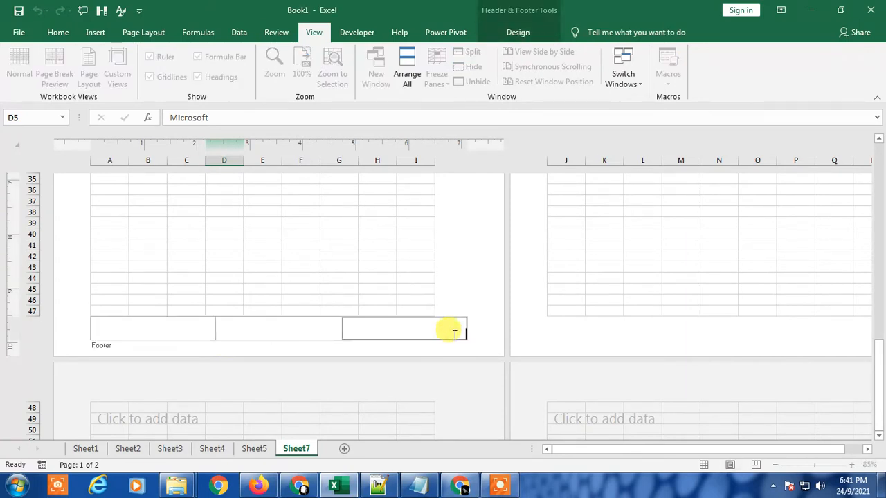
click(392, 350)
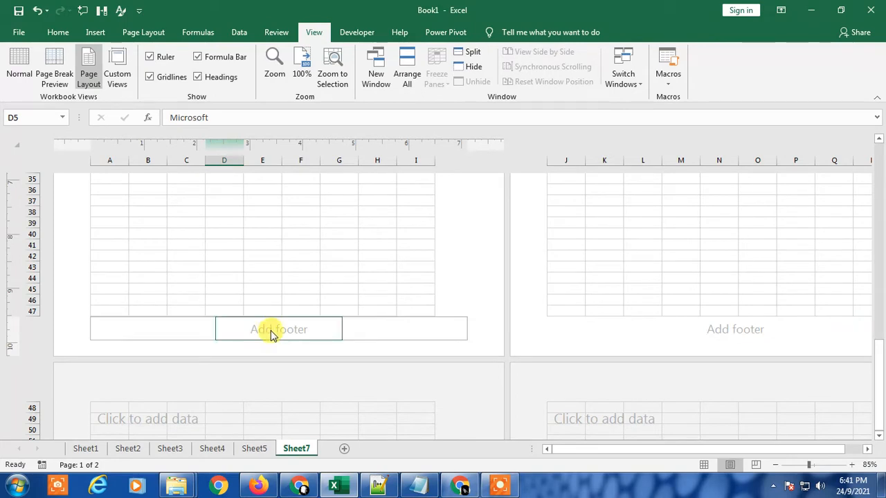
Examine the left, center and right sections of the first page's empty footer.
click(295, 332)
click(154, 332)
click(291, 332)
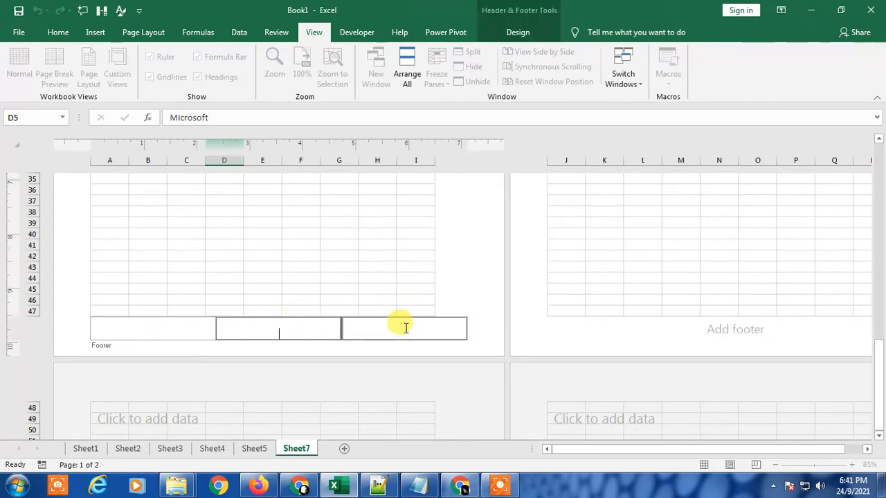
click(166, 328)
click(287, 330)
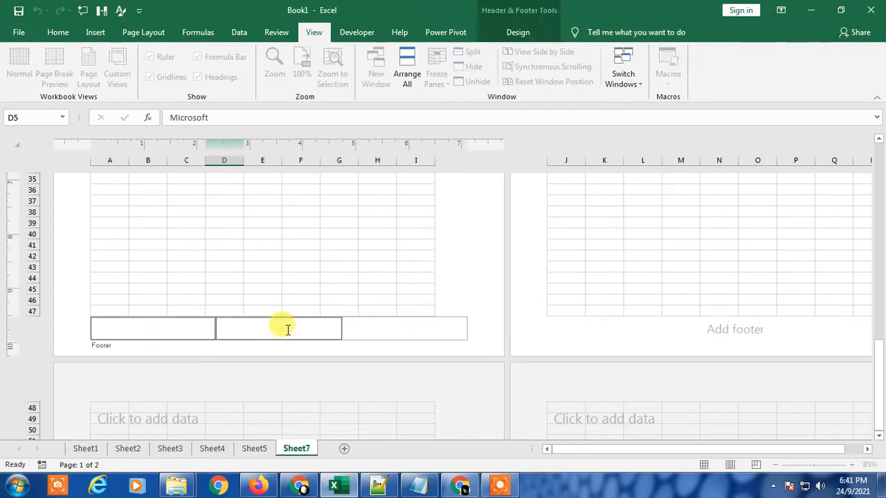
click(97, 333)
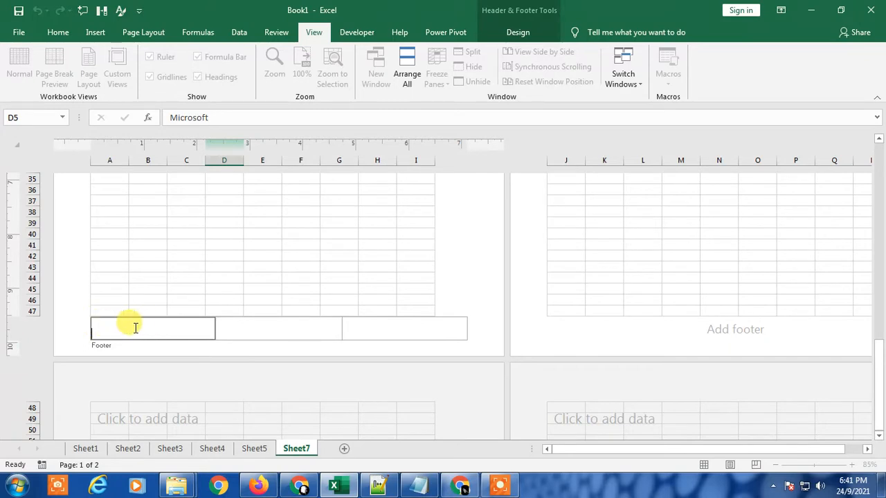
click(246, 330)
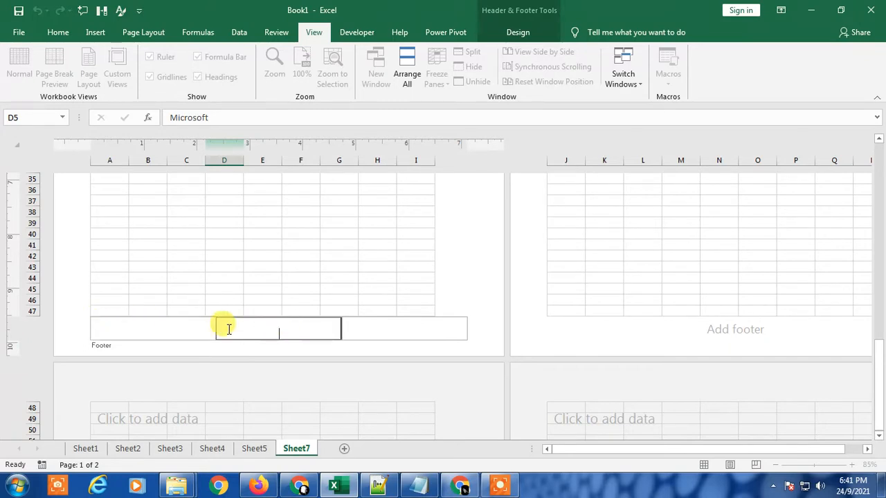
click(398, 325)
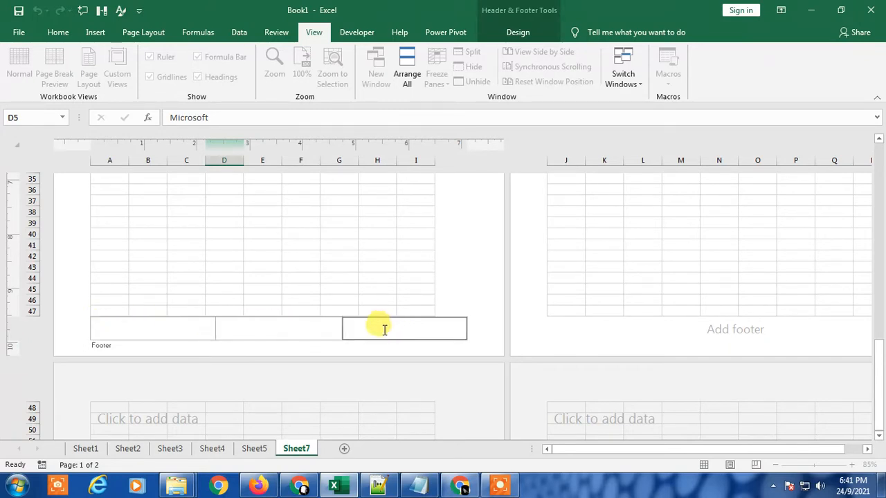
click(134, 331)
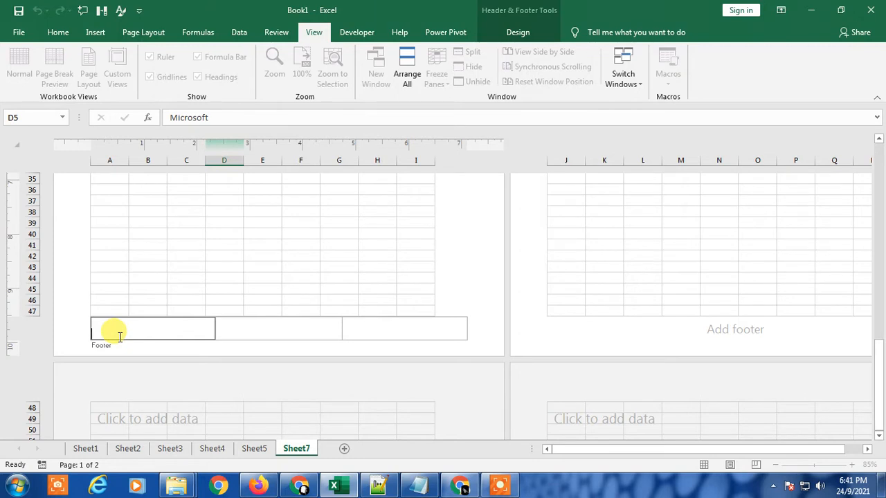
click(162, 356)
click(122, 327)
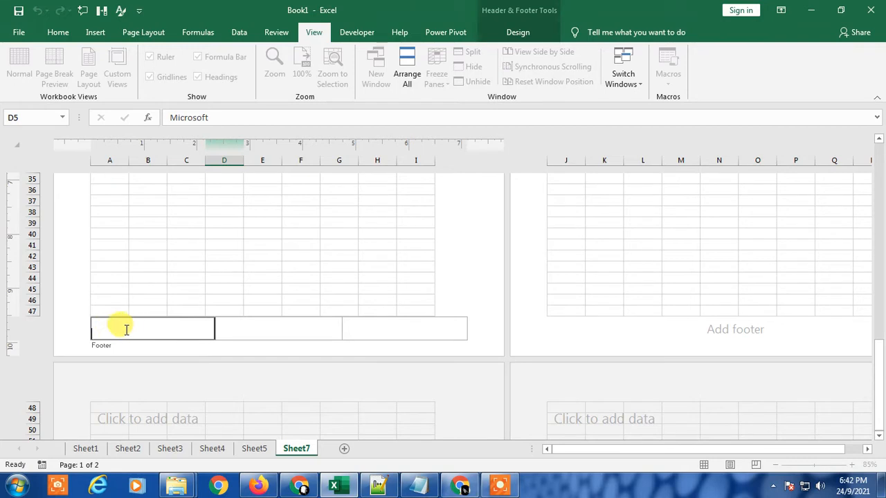
click(361, 324)
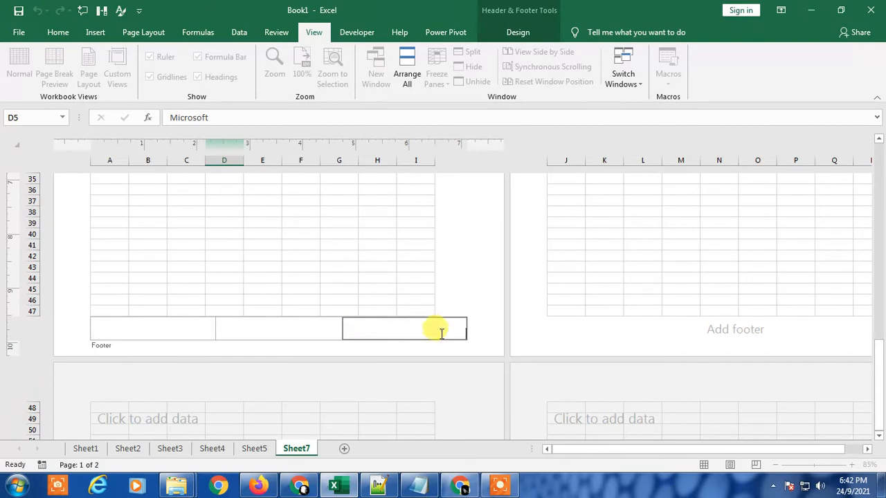
Insert the Page Number element in the left section of the first page's footer.
click(115, 331)
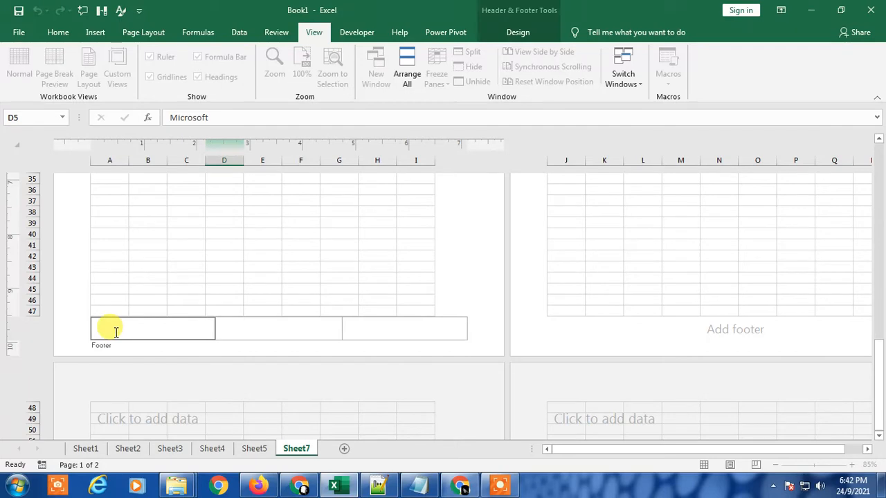
click(518, 33)
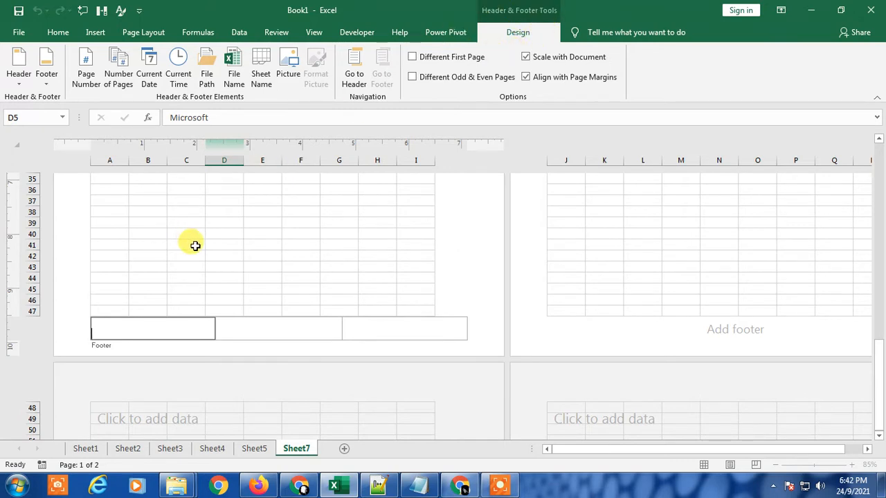
click(82, 74)
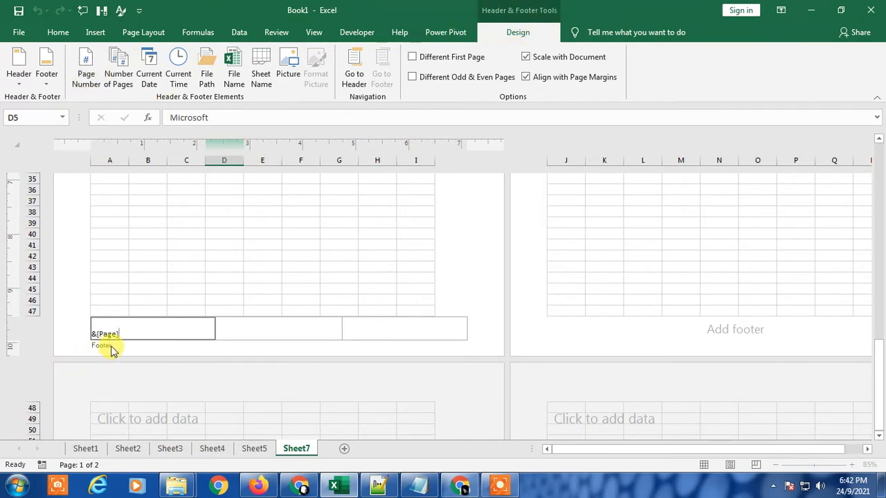
click(449, 221)
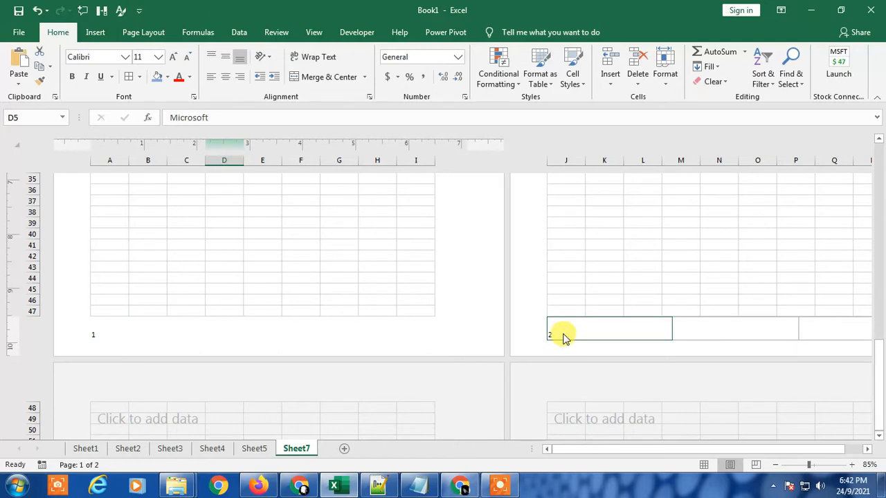
Extend the left footer section to &[Page]/&[Pages] by adding a slash and the Number of Pages element.
click(104, 334)
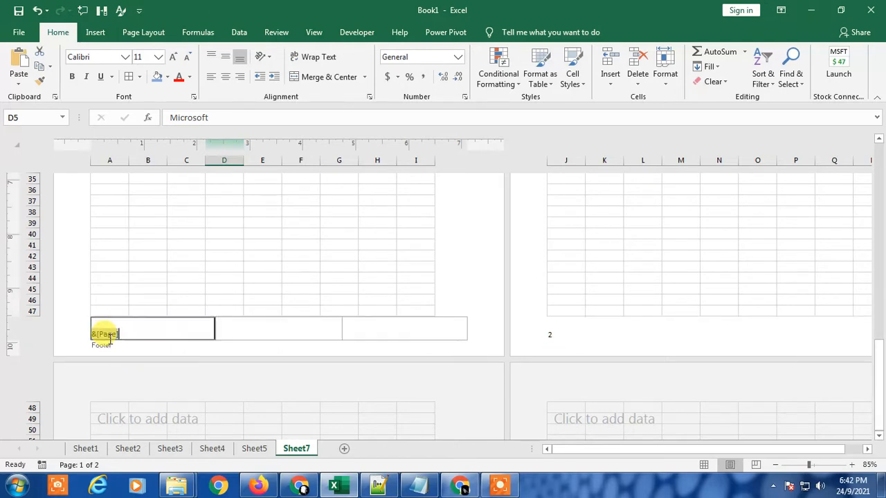
click(296, 232)
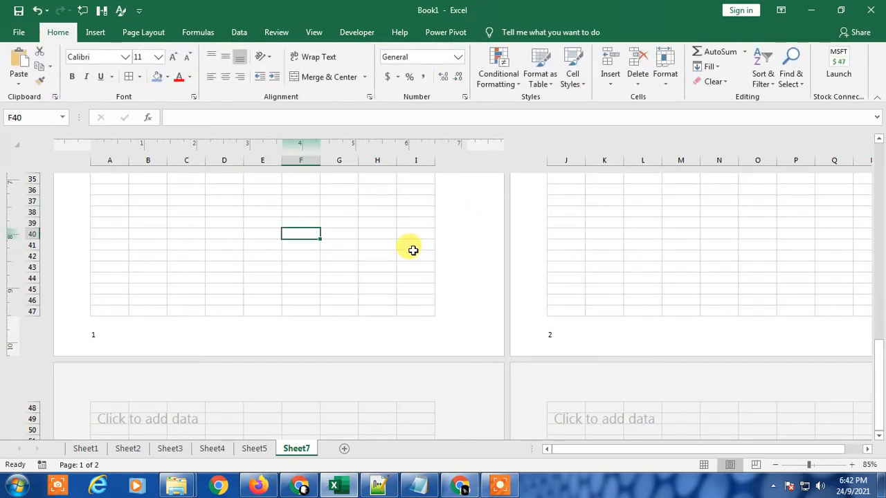
click(100, 333)
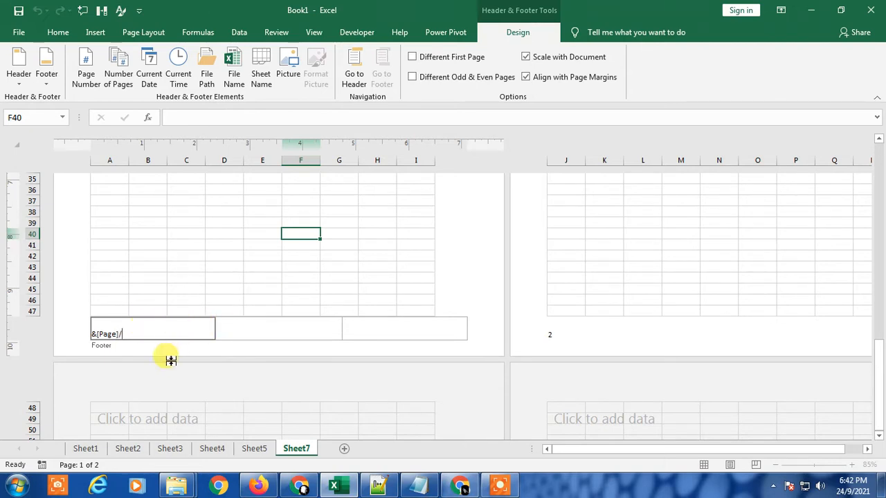
click(127, 96)
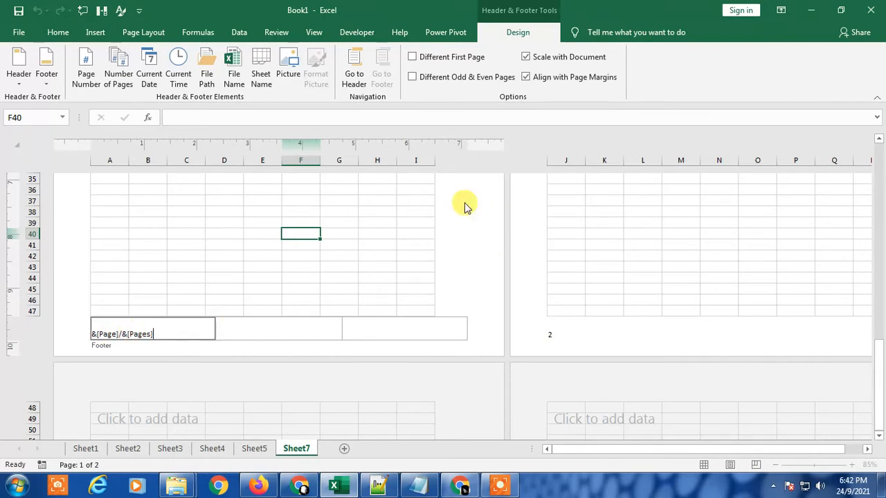
click(391, 200)
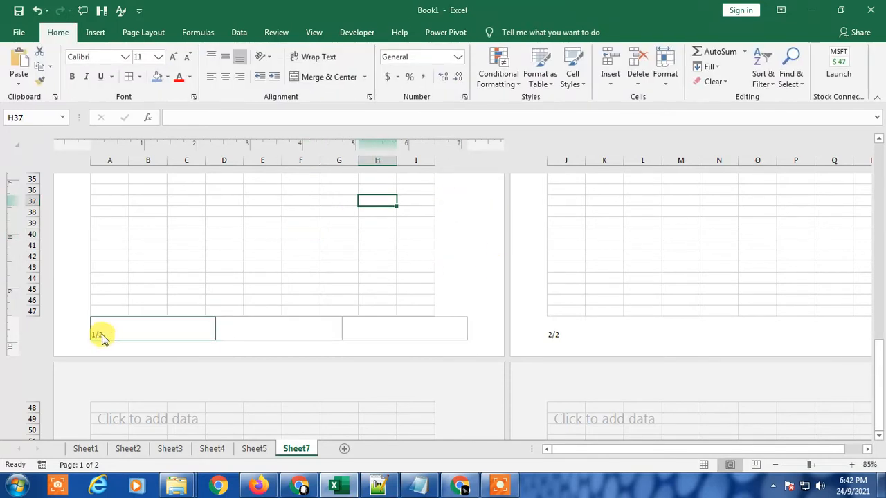
click(566, 336)
click(350, 358)
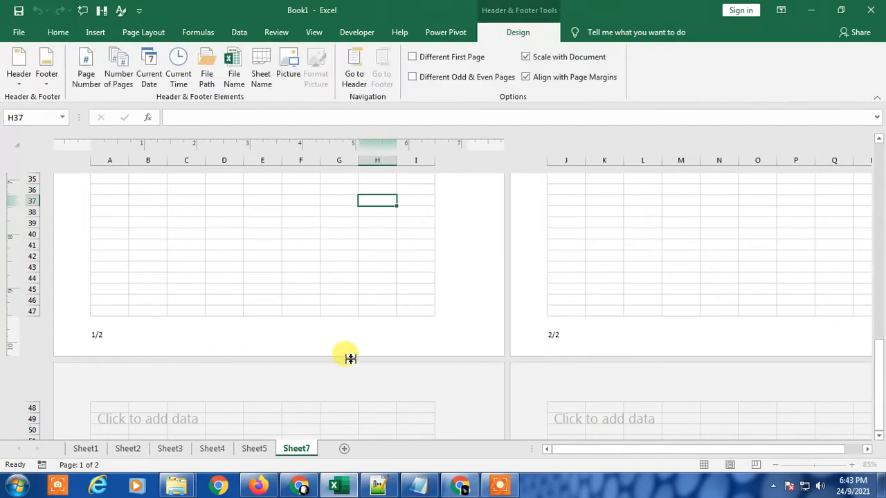
Enter "Netcat On webteach zone" in the center footer section and check the footer on the second page.
scroll(326, 354, up, 2)
drag(247, 342, 240, 342)
scroll(326, 342, down, 2)
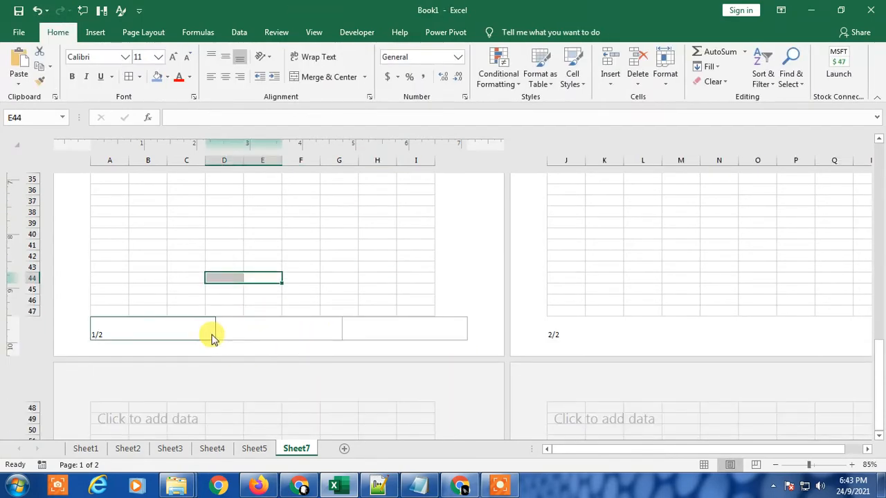
click(211, 336)
click(274, 332)
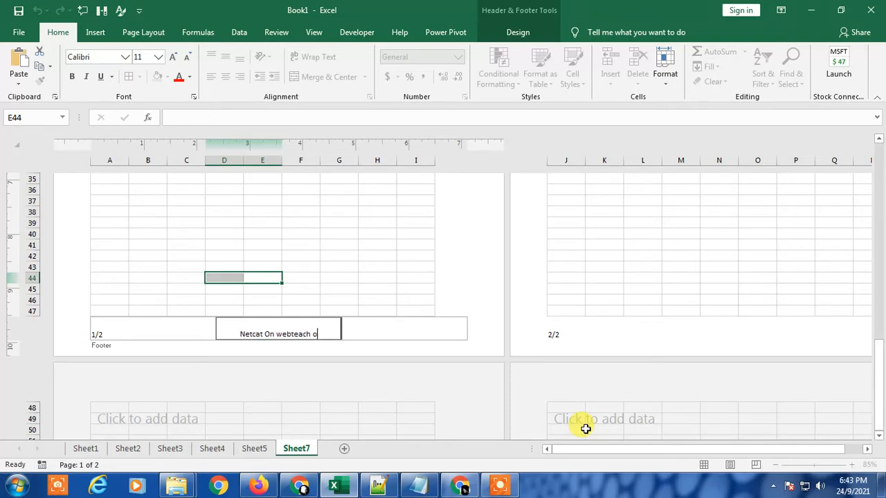
key(BackSpace)
text(ne)
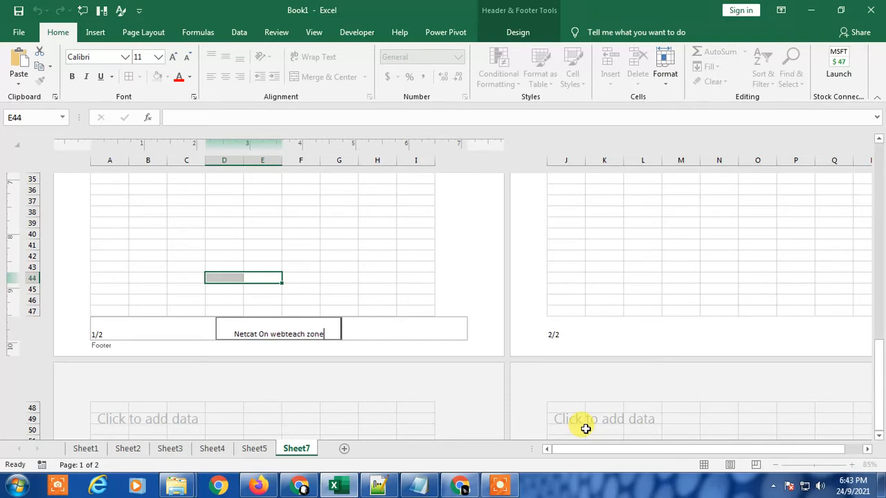
click(383, 278)
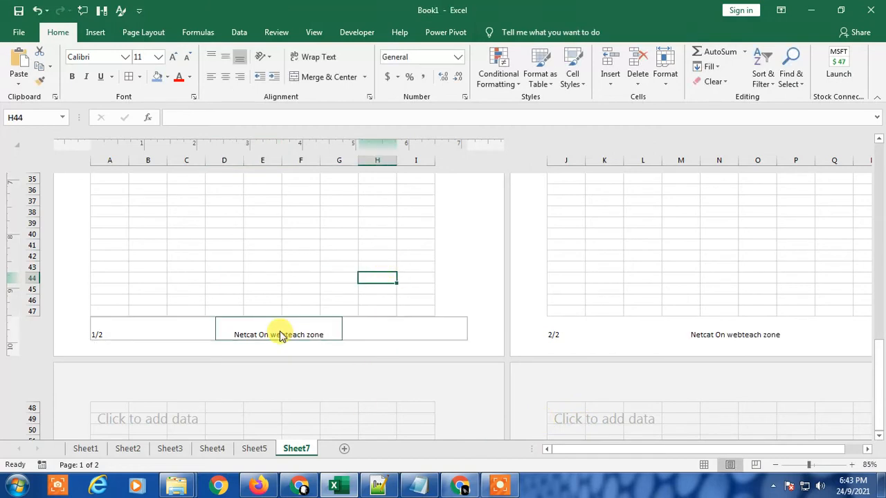
click(737, 335)
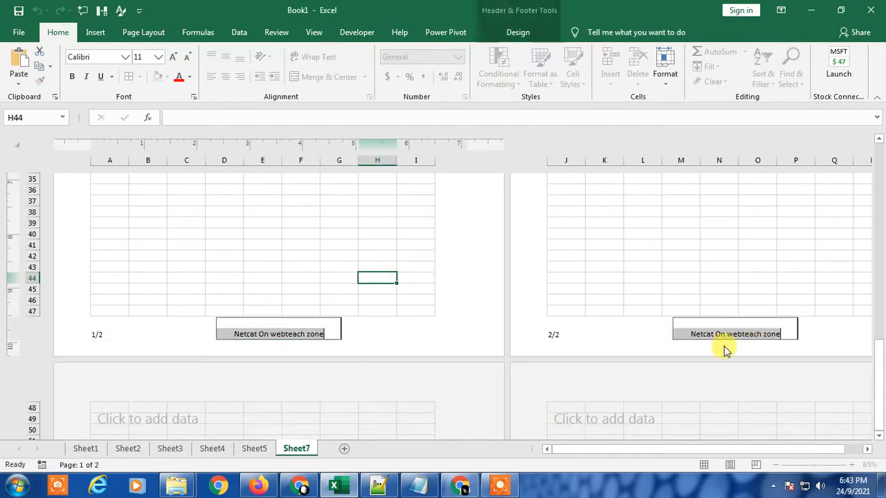
Make the first page's center footer text "Netcat On webteach zone" bold and set its font size to 18.
click(267, 336)
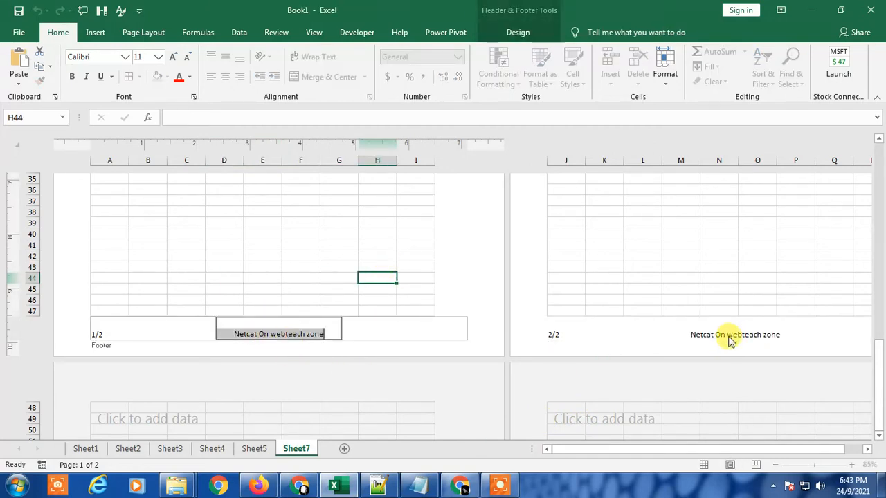
mouse_move(336, 332)
mouse_down()
mouse_move(215, 334)
mouse_move(336, 332)
mouse_up()
click(255, 332)
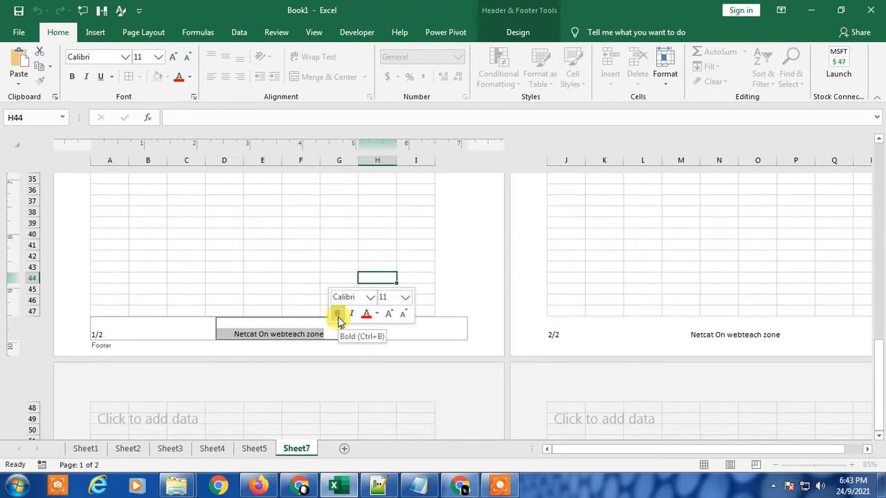
click(338, 316)
click(404, 297)
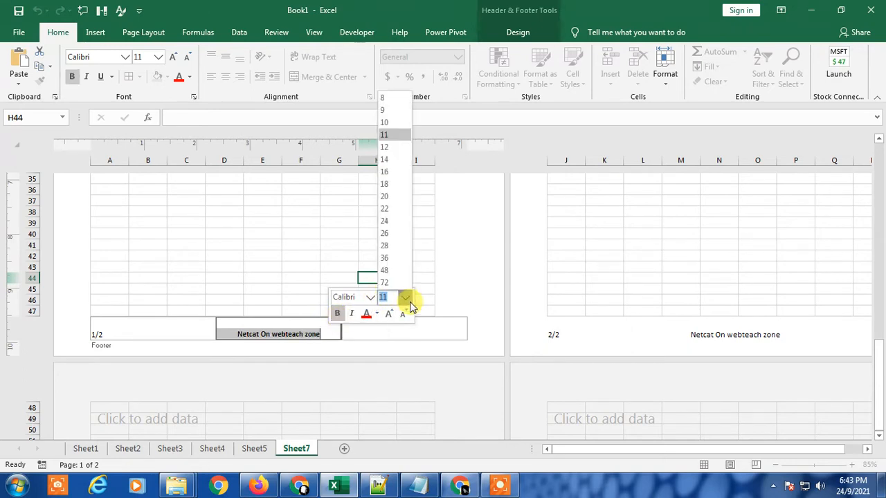
click(398, 221)
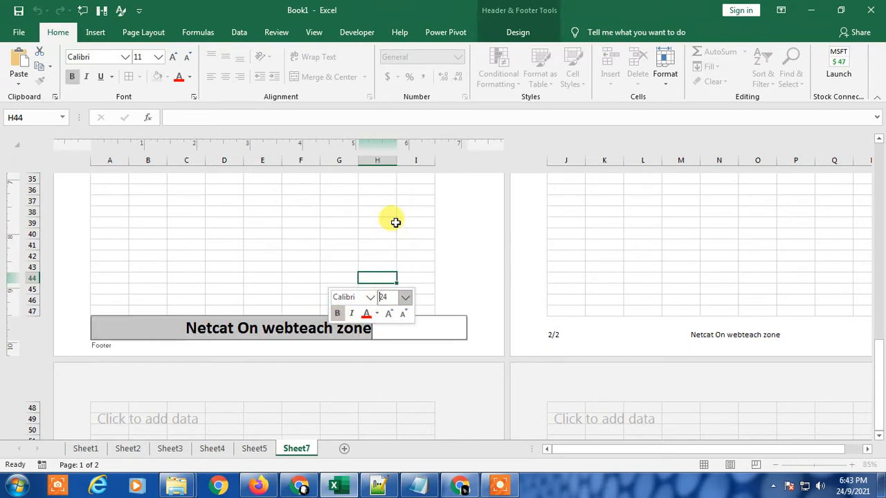
click(406, 296)
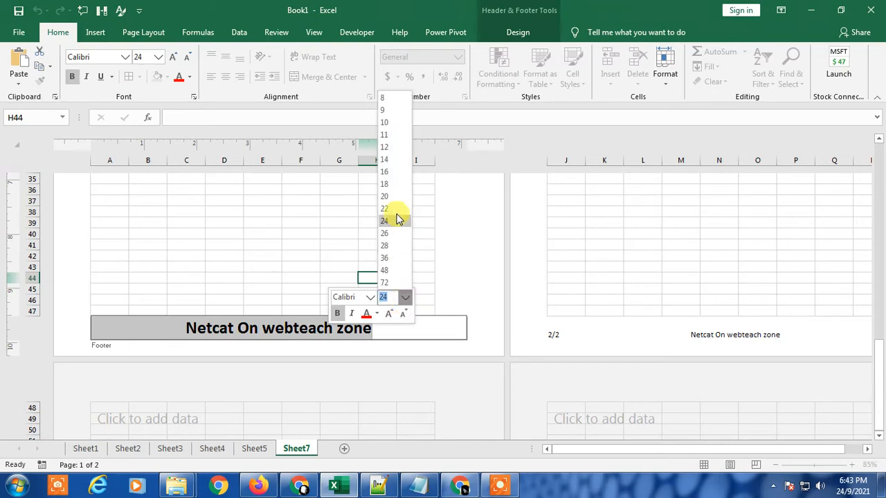
click(393, 185)
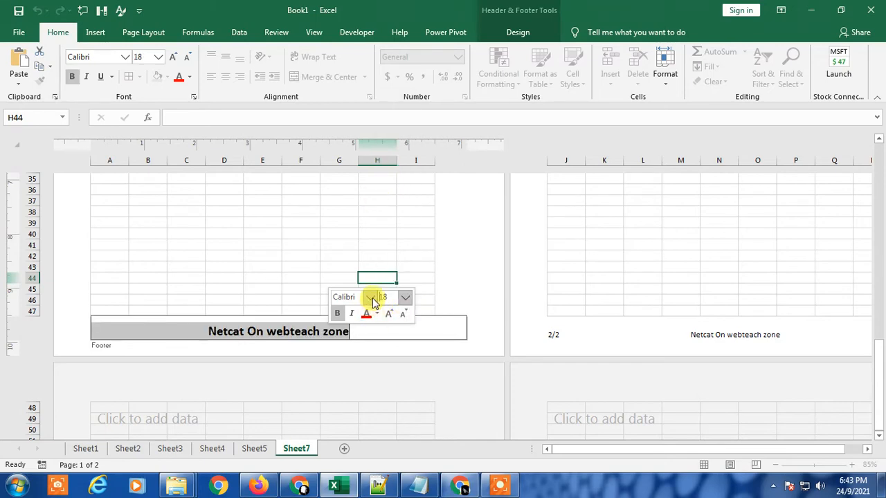
Change the center footer text's font to Arial, remove its bold formatting and underline it.
click(370, 297)
scroll(366, 208, down, 1)
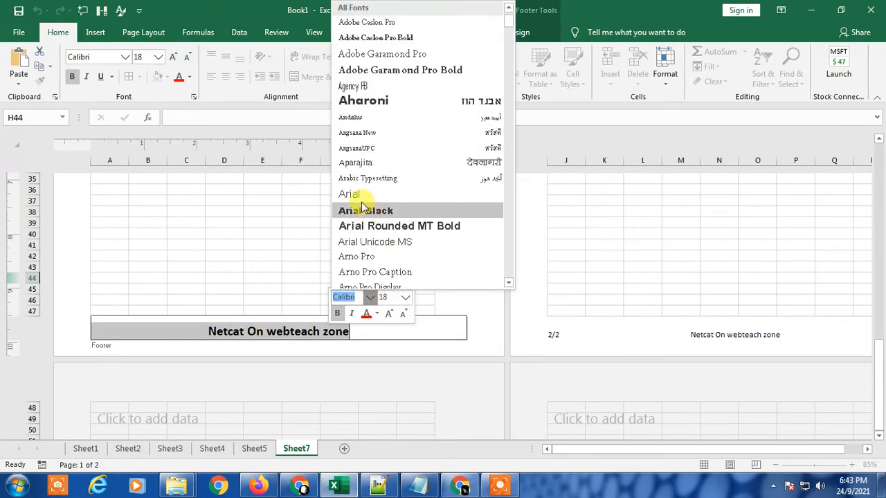
click(353, 193)
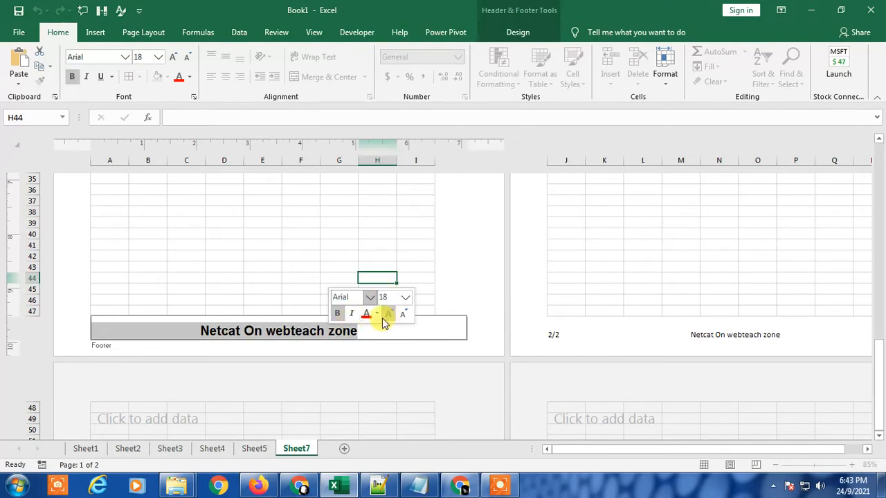
click(339, 319)
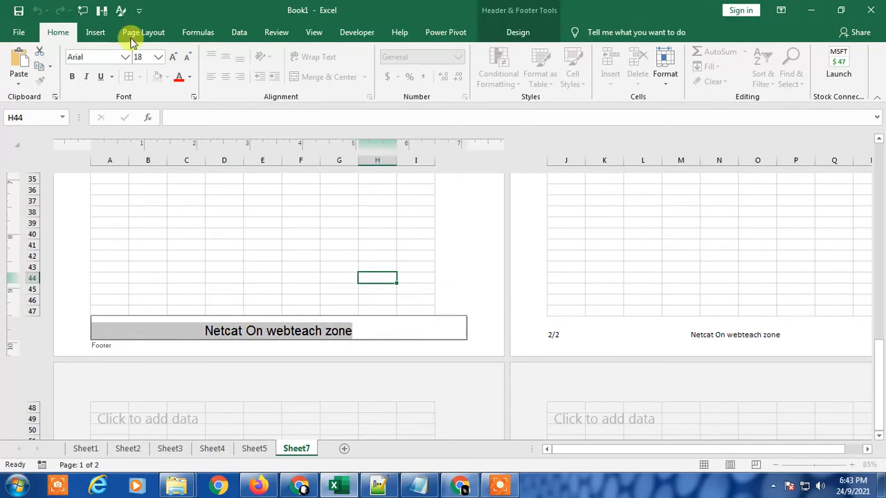
click(113, 79)
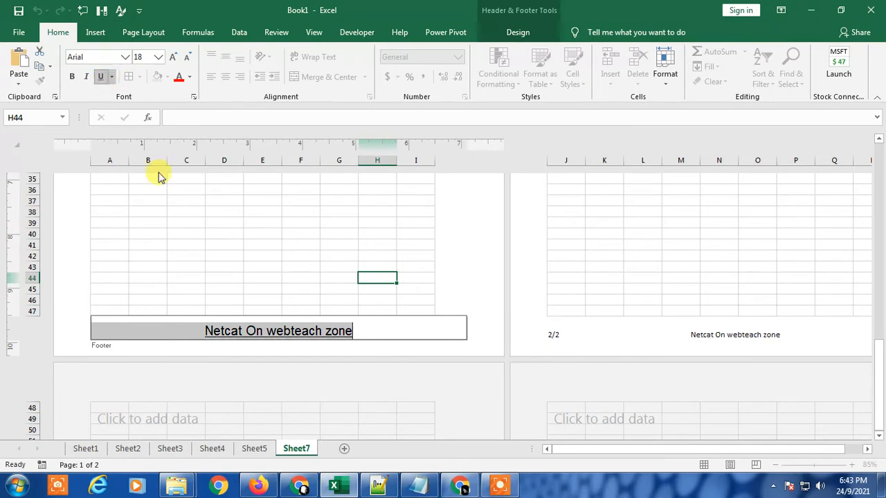
click(322, 347)
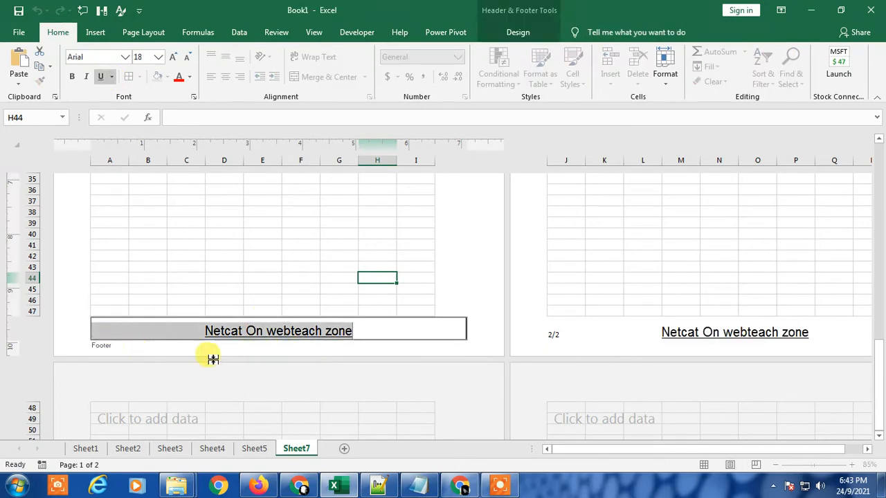
double_click(217, 360)
scroll(445, 352, up, 11)
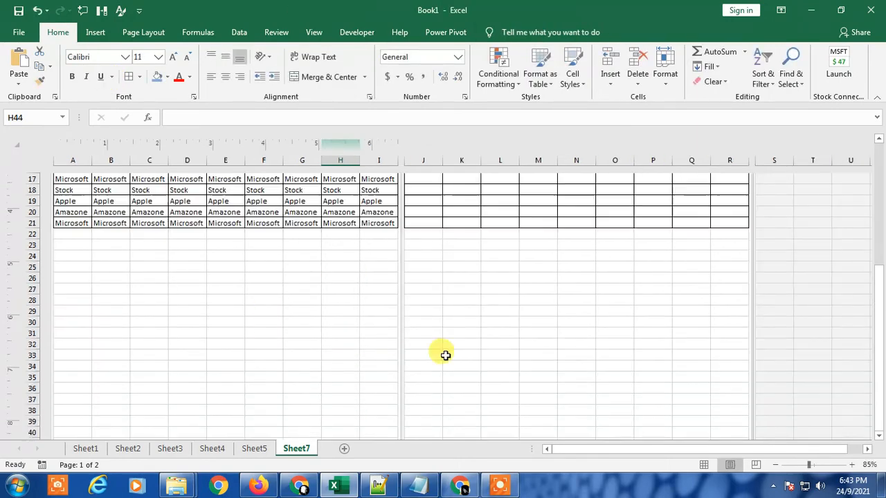
scroll(449, 354, down, 11)
scroll(449, 354, down, 2)
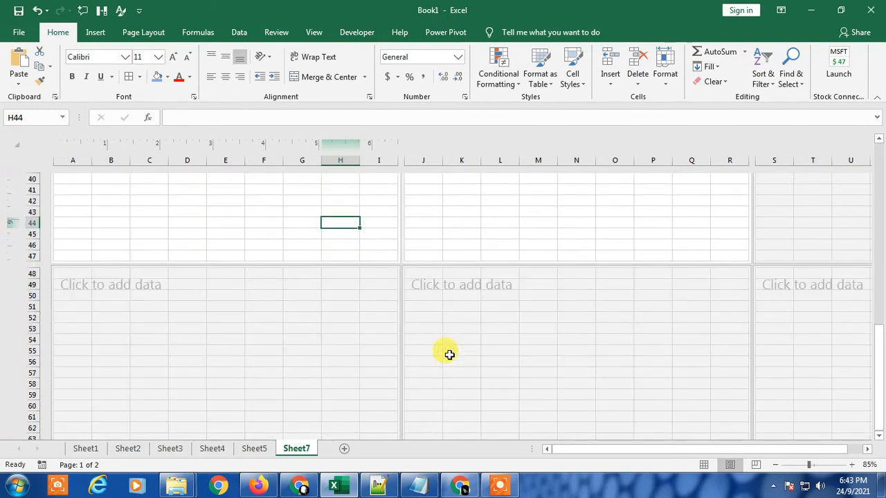
scroll(449, 355, up, 11)
scroll(448, 354, down, 19)
scroll(448, 354, up, 20)
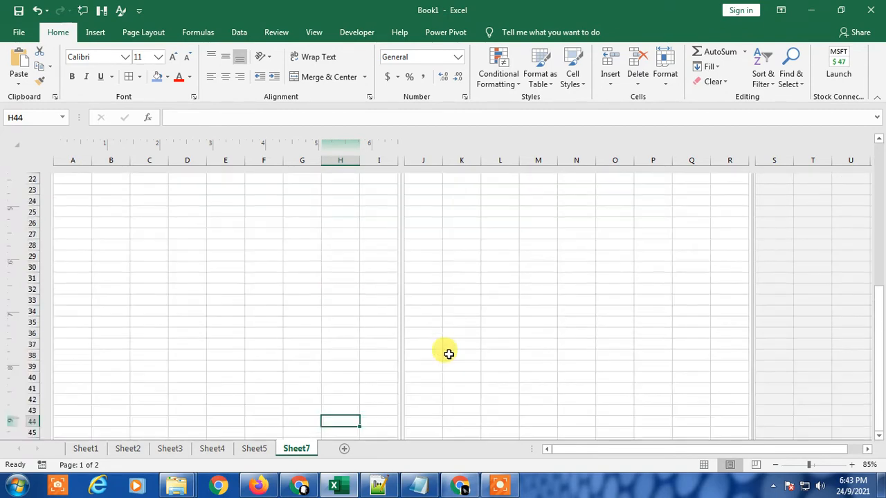
click(573, 296)
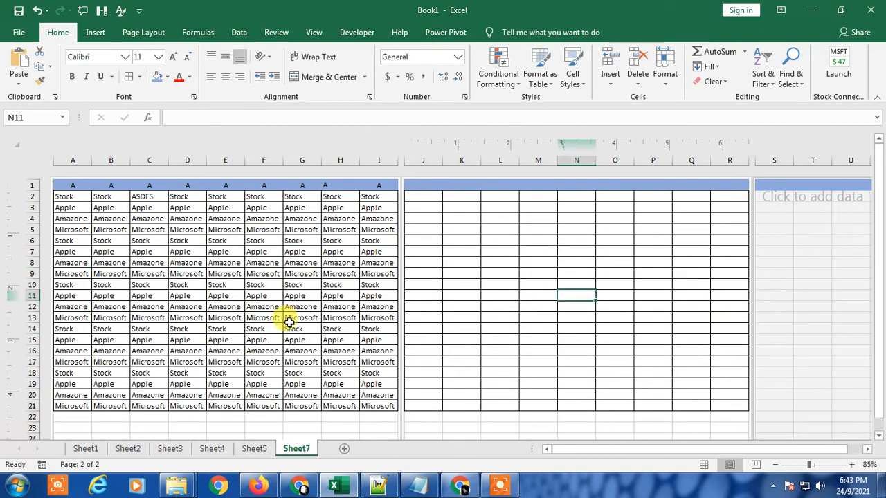
key(ctrl+z)
scroll(395, 334, down, 4)
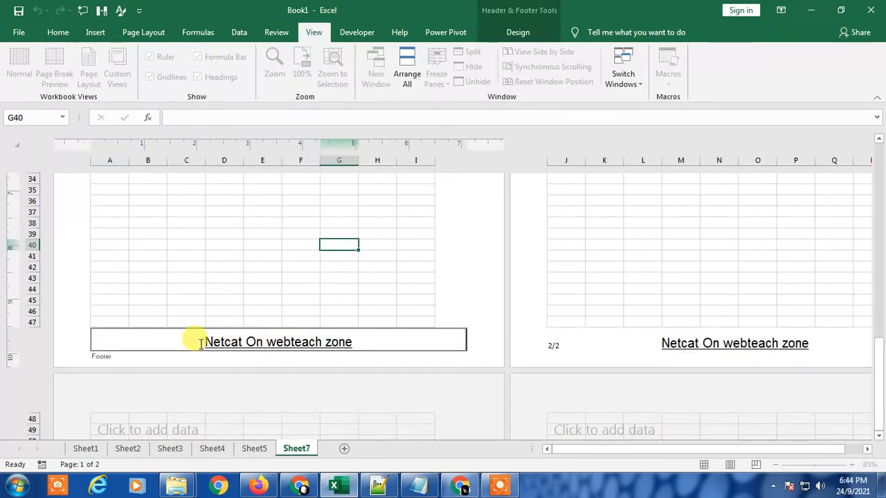
Change the font color of the center footer text "Netcat On webteach zone" to red.
drag(198, 342, 352, 340)
click(382, 326)
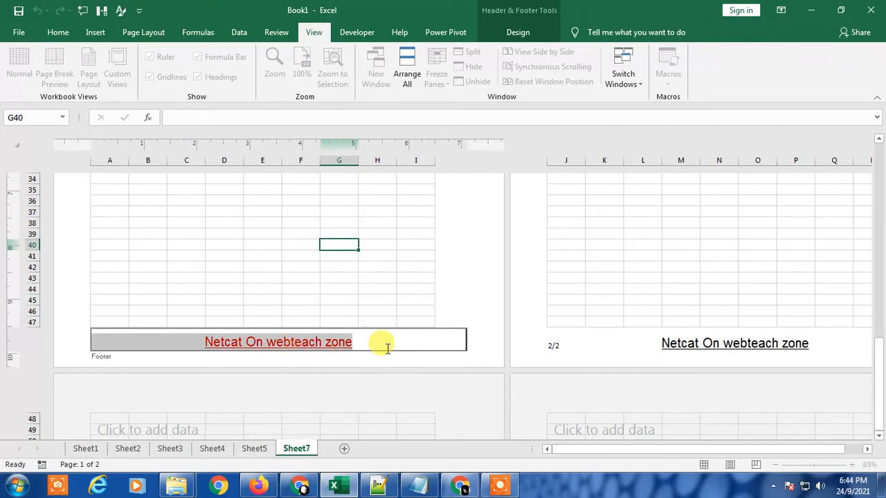
click(392, 342)
click(673, 358)
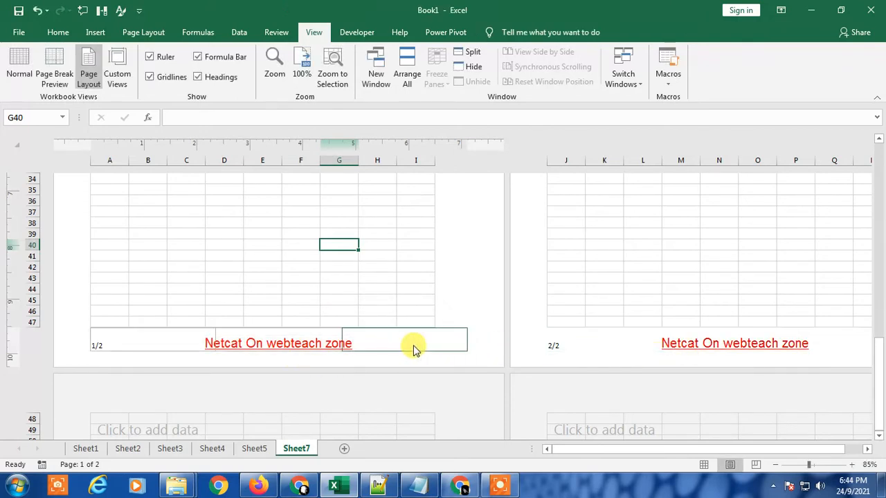
Insert the Amazon logo picture from the Downloads folder in the right section of the first page's footer.
click(366, 341)
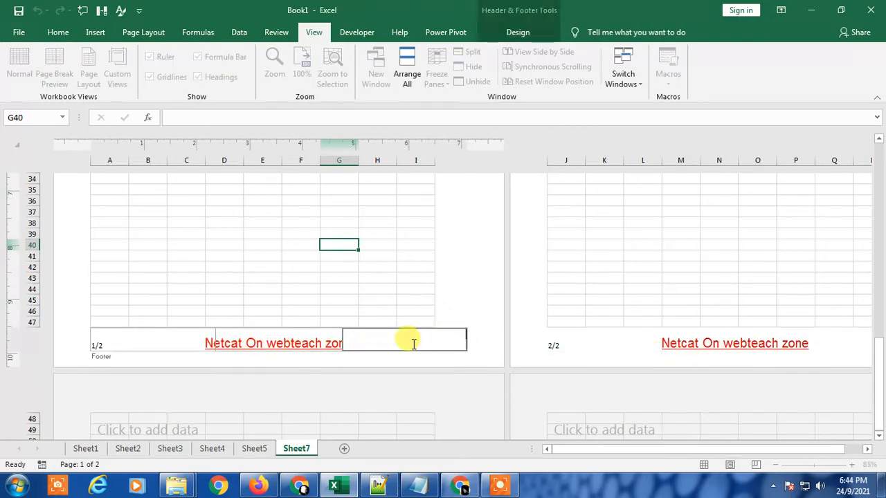
click(235, 266)
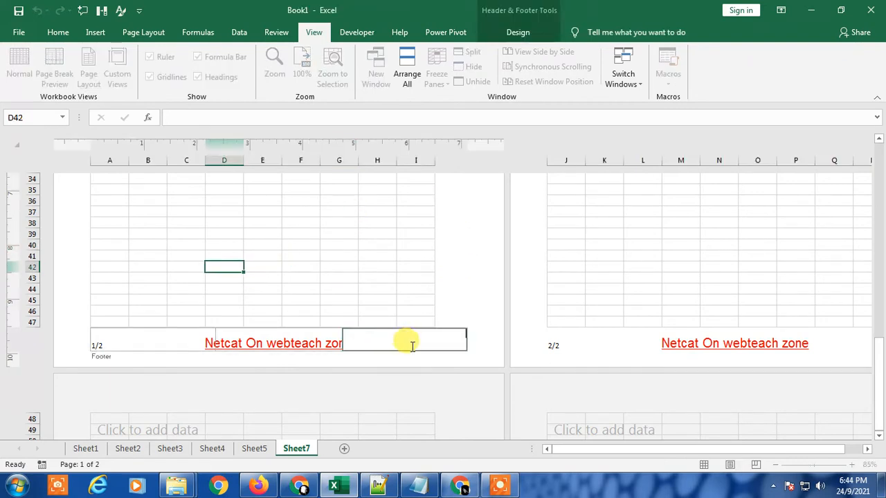
click(474, 280)
click(391, 335)
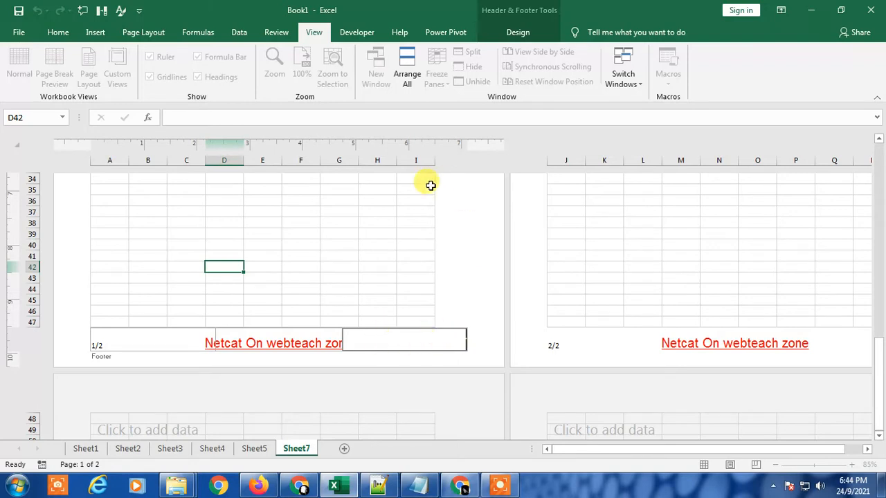
click(518, 32)
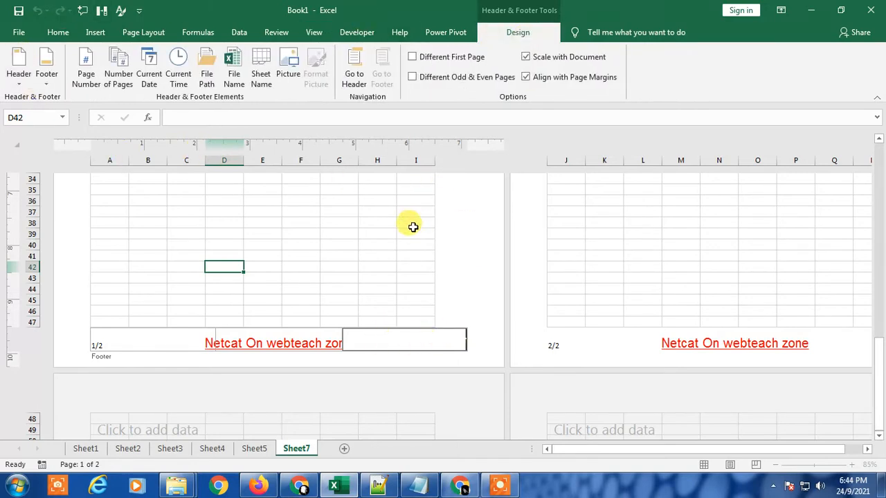
click(285, 69)
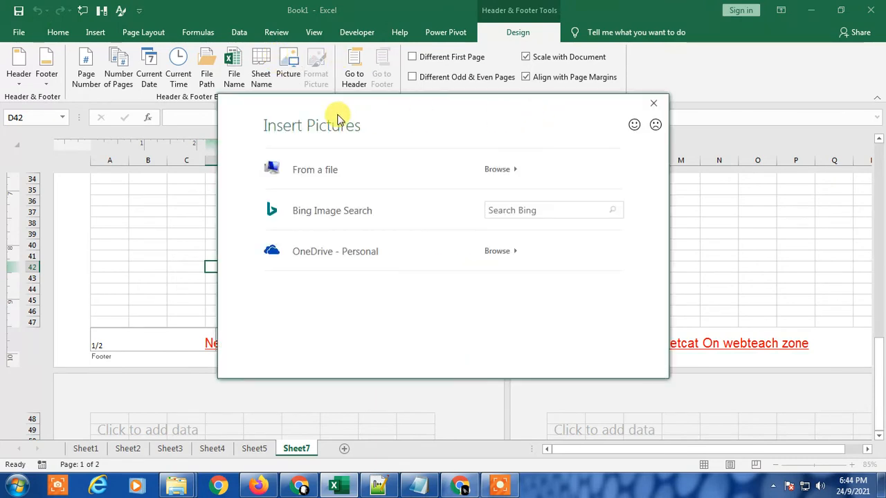
drag(339, 116, 472, 121)
drag(416, 113, 492, 115)
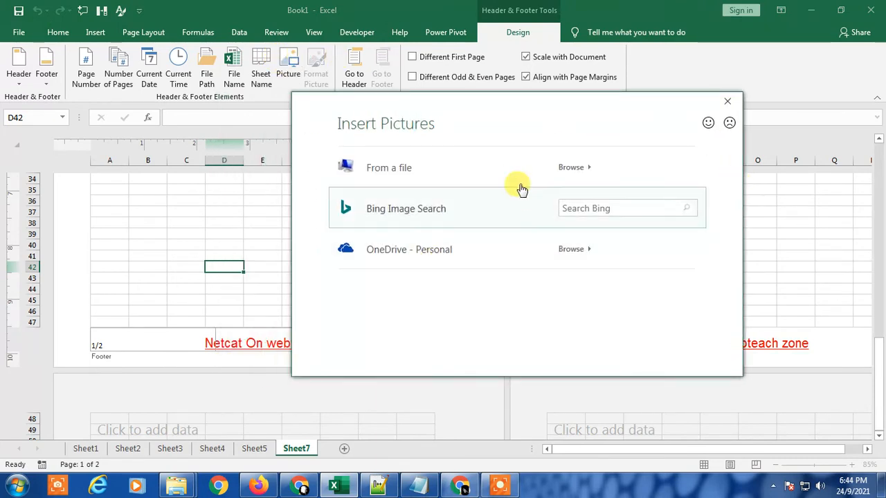
click(418, 175)
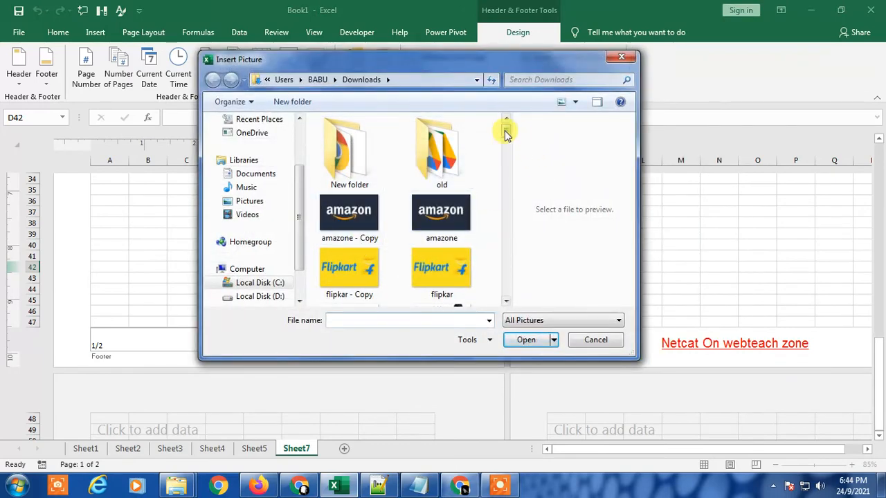
drag(506, 131, 215, 141)
double_click(448, 220)
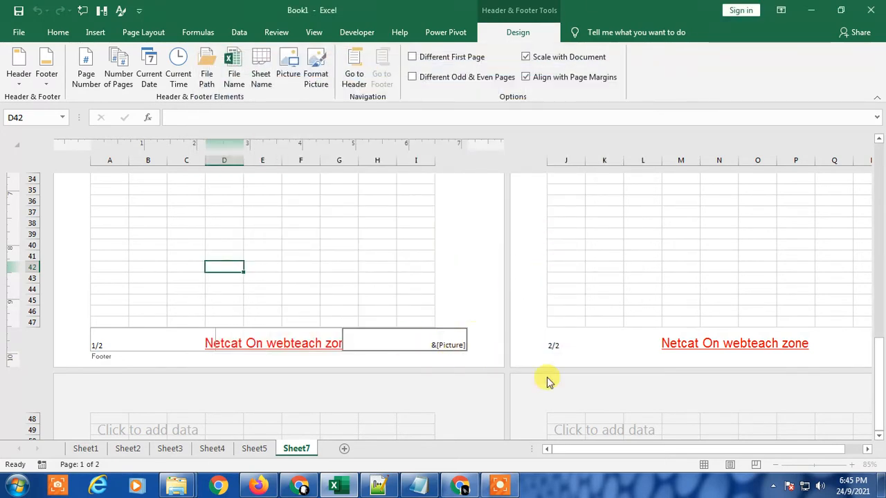
click(471, 222)
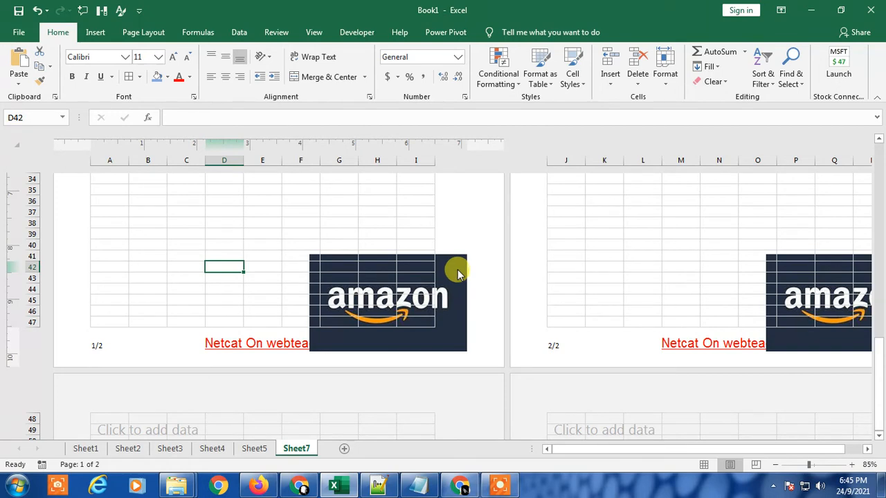
Open the Format Picture settings for the footer's Amazon logo and examine the size, crop, image control and alternative text options.
click(447, 345)
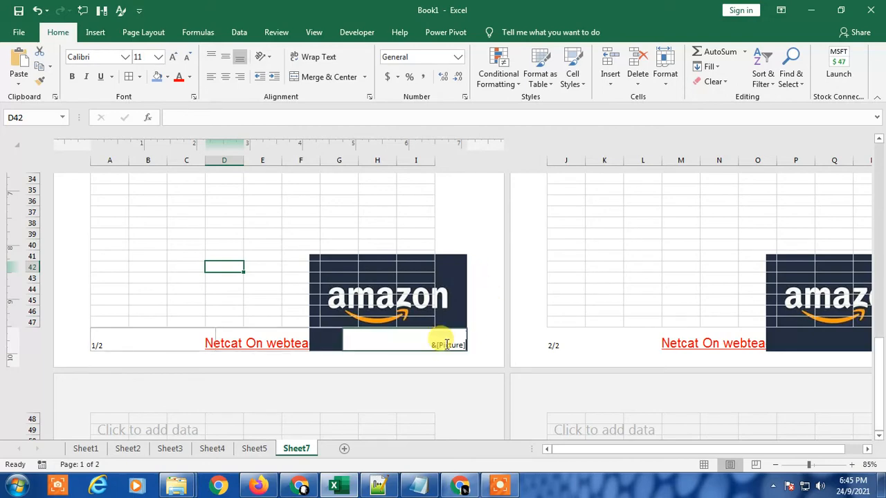
click(315, 75)
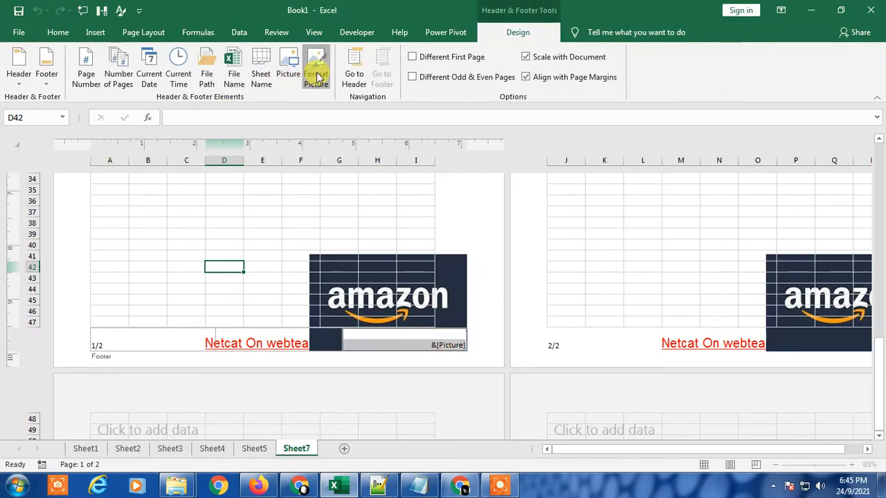
click(607, 90)
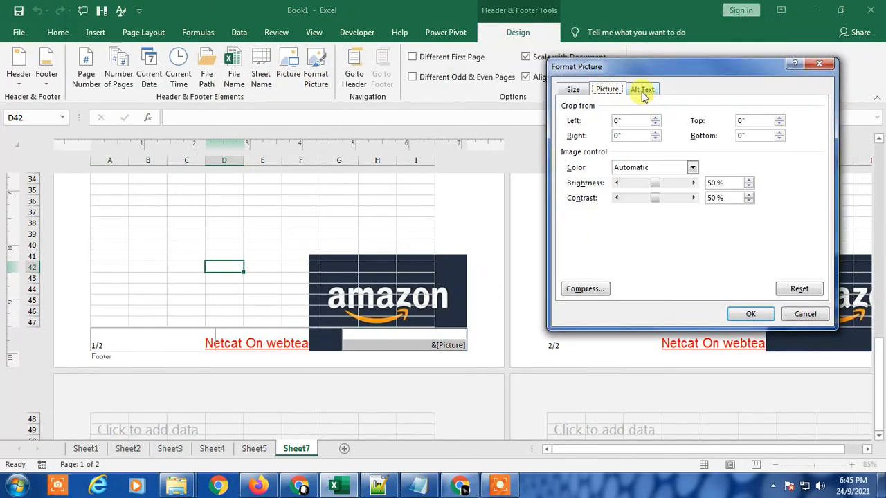
click(643, 90)
click(607, 90)
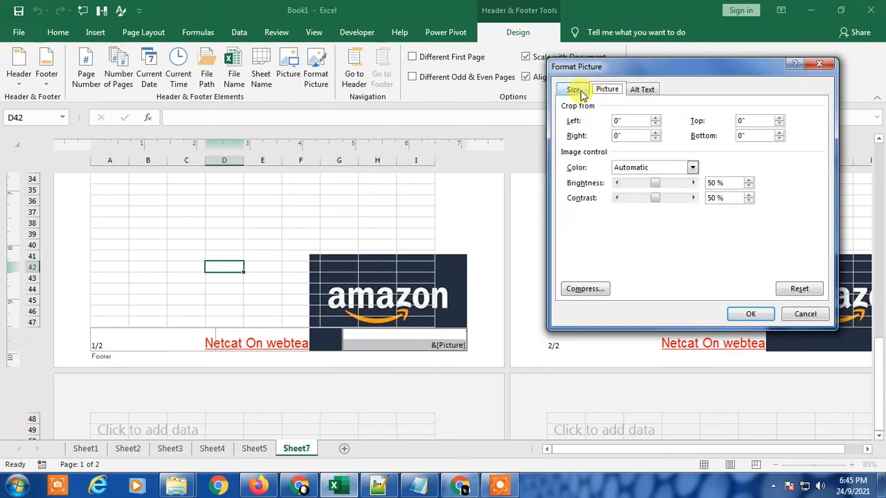
click(580, 92)
click(607, 90)
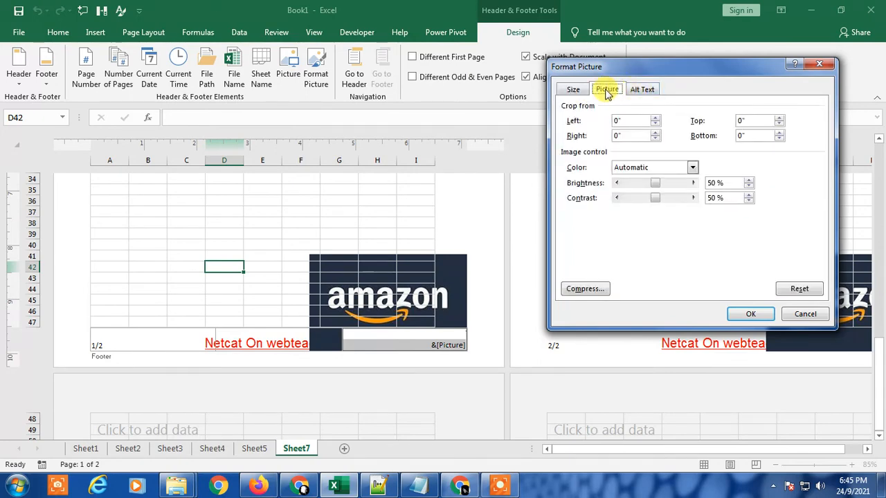
click(574, 91)
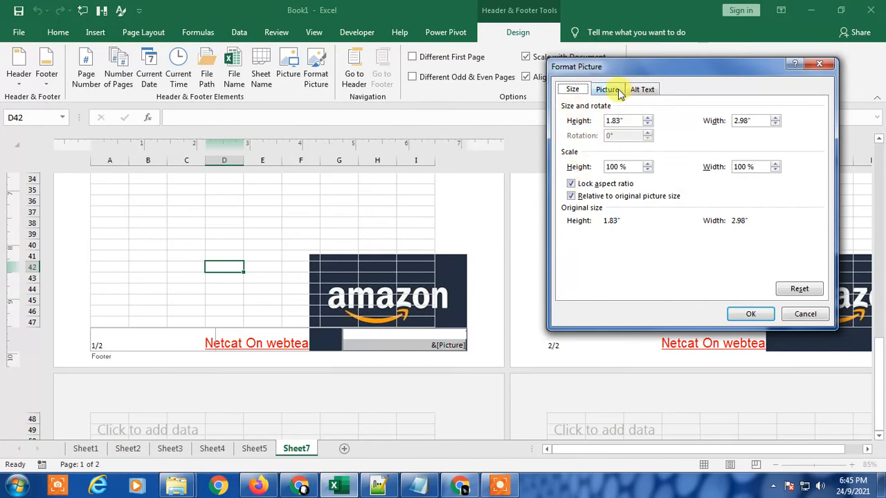
click(607, 90)
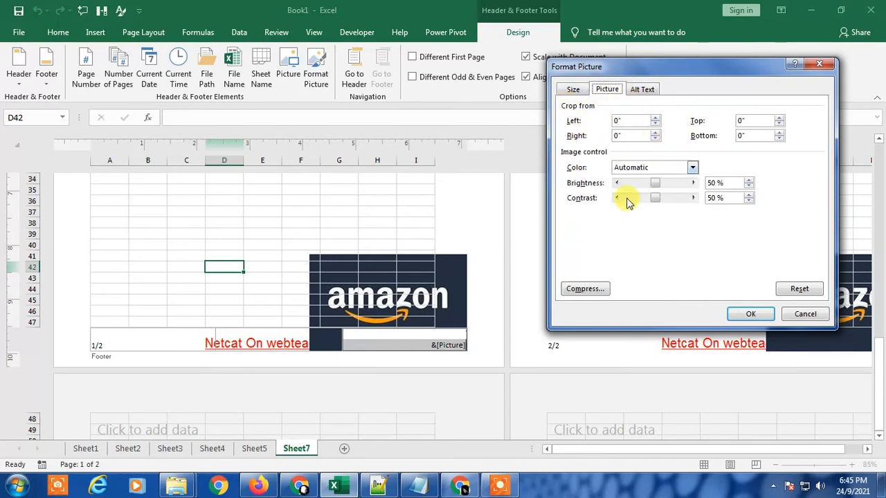
click(640, 89)
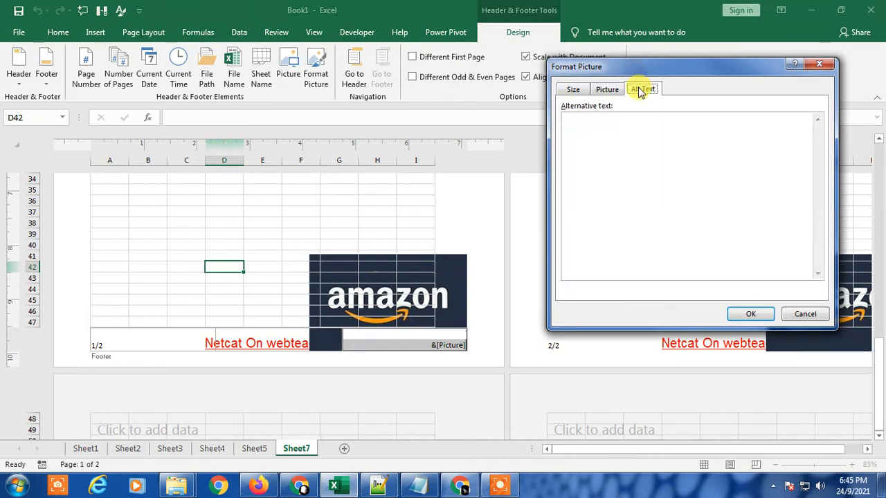
Scale the footer's Amazon logo to 20% height and width with the aspect ratio locked, and close the footer editing.
click(575, 89)
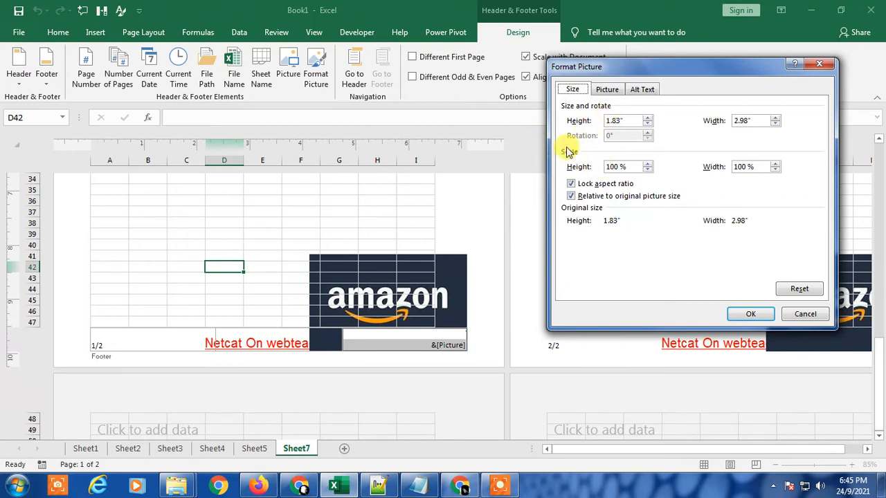
double_click(618, 167)
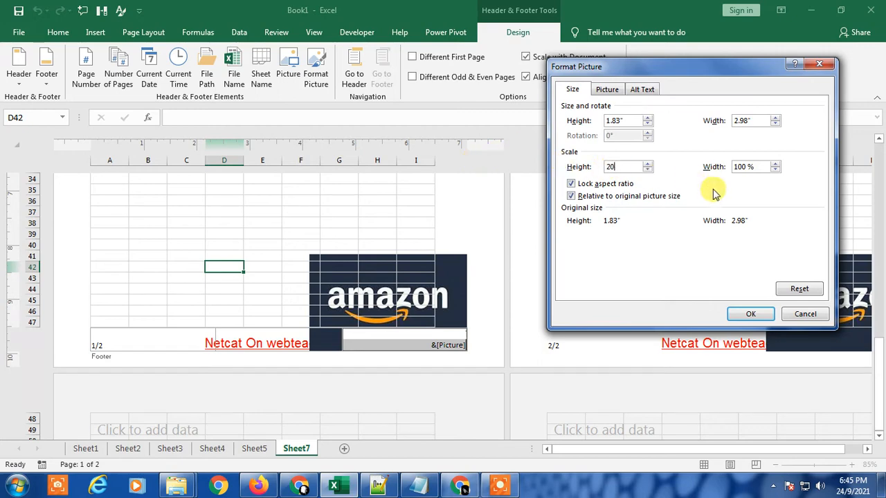
click(759, 166)
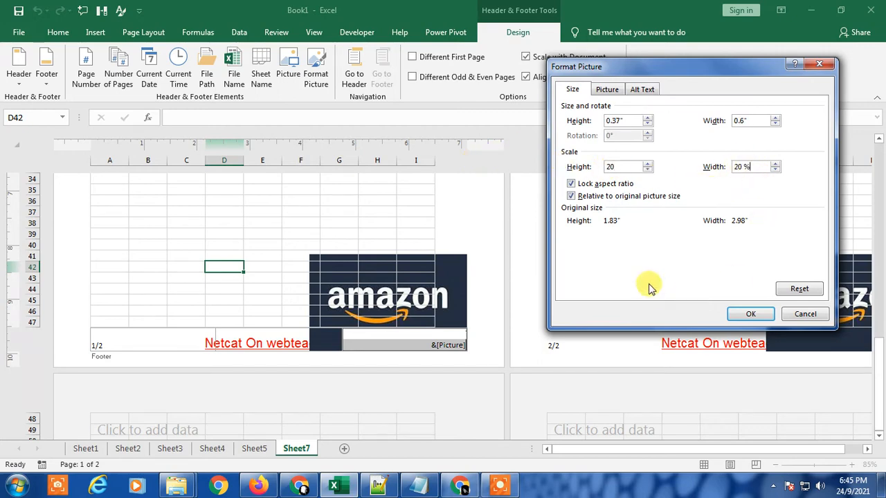
click(760, 316)
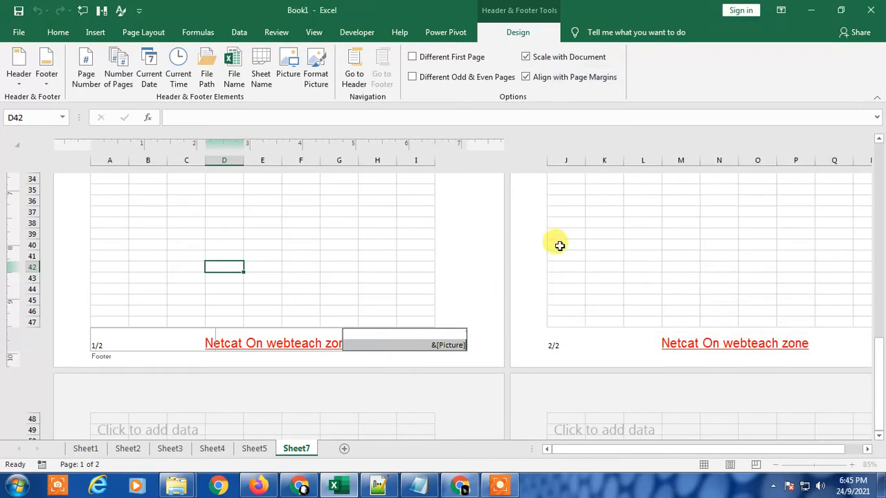
click(448, 230)
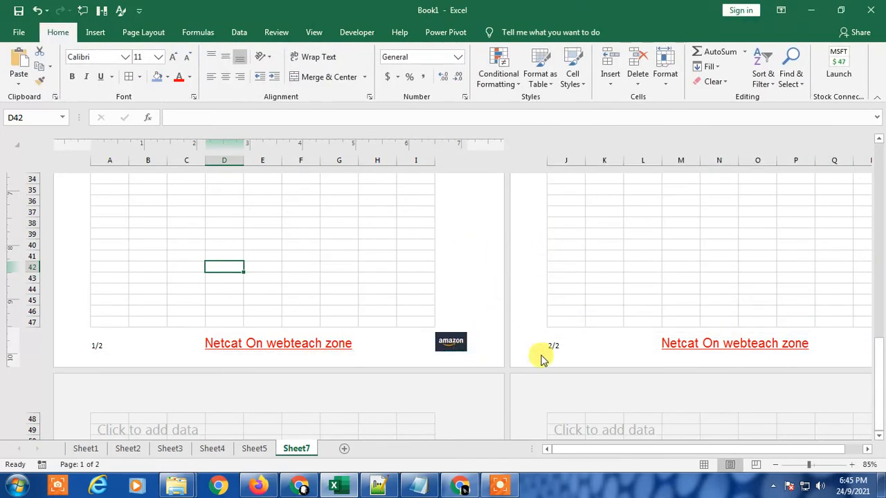
Examine the page number, center text and logo in the footers of both worksheet pages.
drag(566, 451, 634, 455)
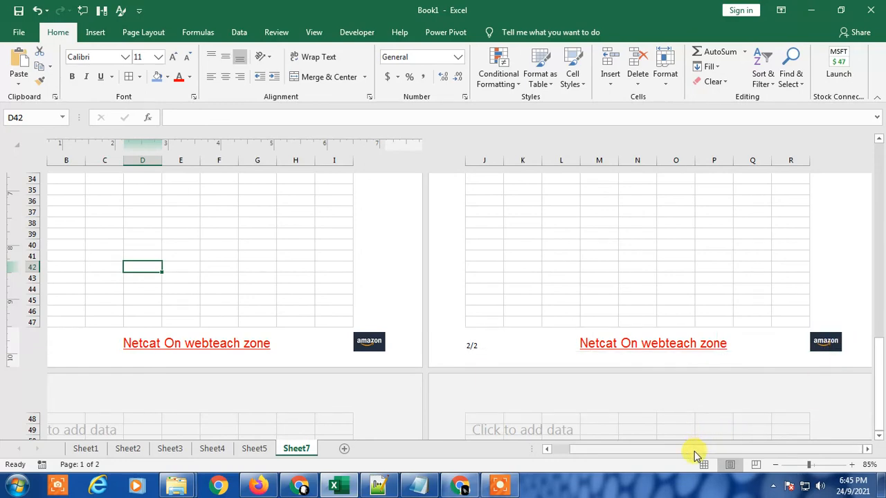
drag(696, 451, 625, 454)
scroll(557, 354, up, 1)
scroll(558, 355, up, 9)
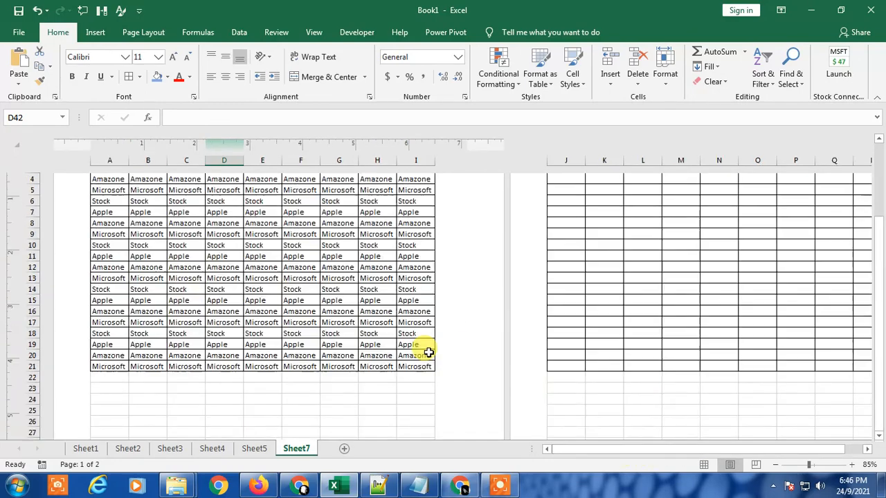
scroll(428, 350, up, 1)
scroll(427, 349, down, 9)
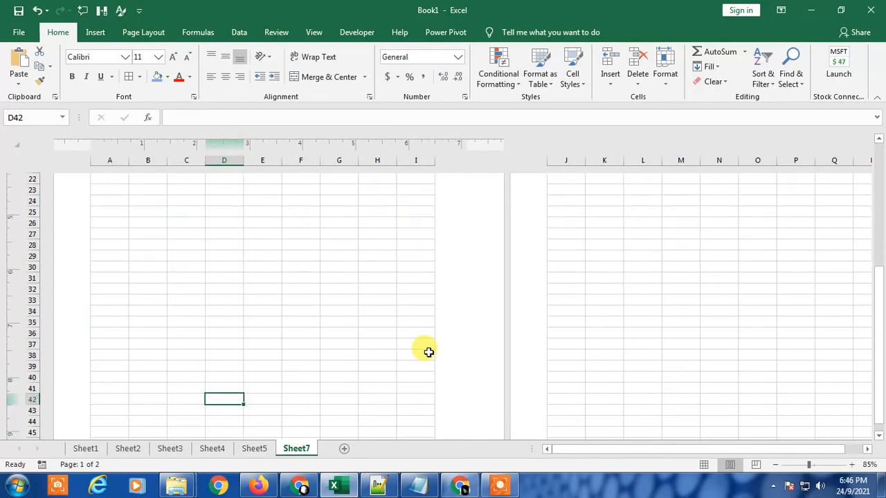
scroll(455, 360, down, 1)
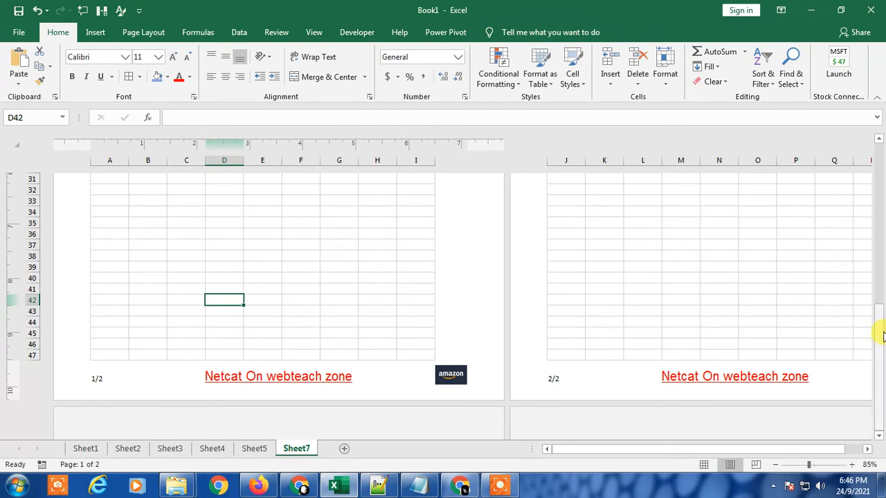
drag(881, 346, 881, 159)
drag(882, 191, 880, 334)
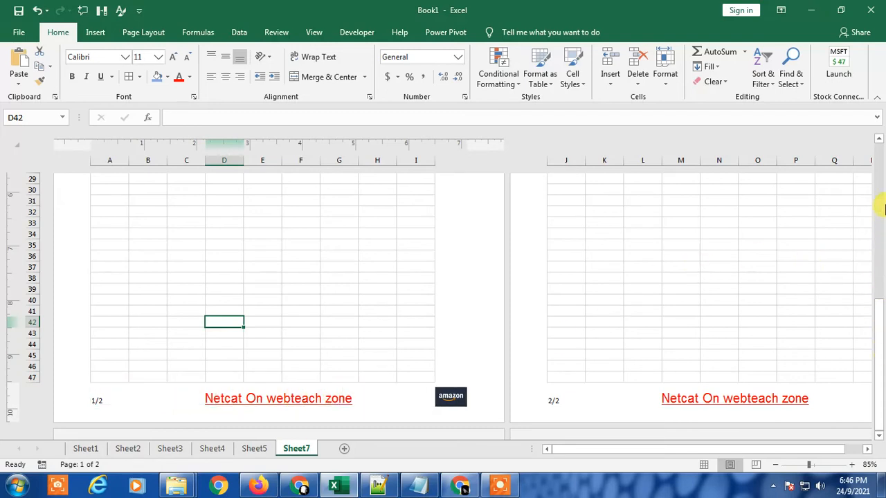
Check the individual sections of the first page's footer and leave footer editing.
click(183, 396)
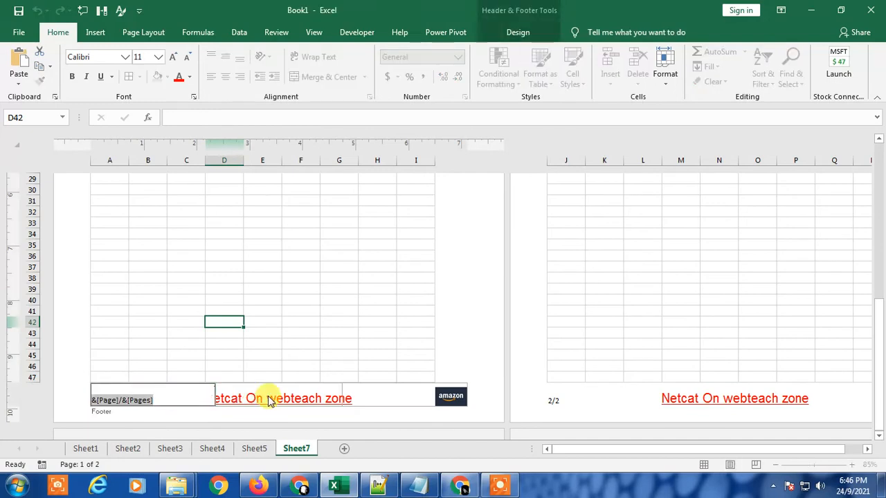
click(234, 397)
click(161, 394)
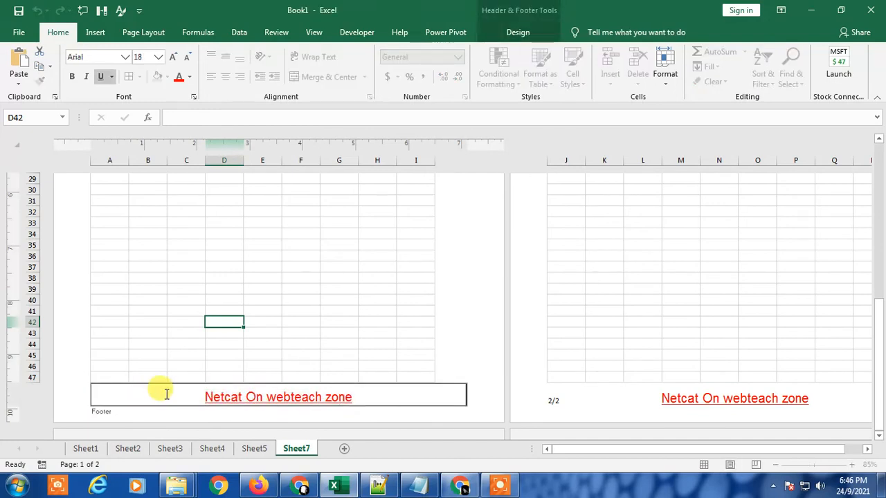
click(374, 394)
click(305, 415)
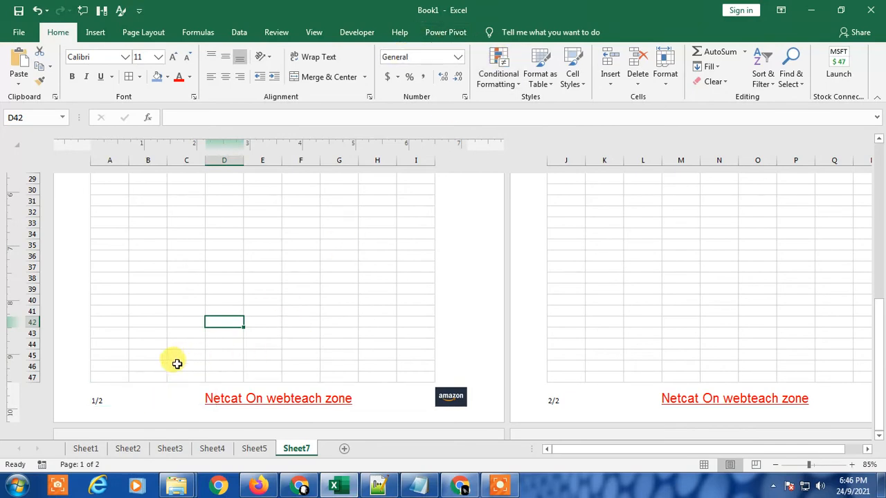
Enable the Different First Page option for the worksheet's header and footer.
click(201, 396)
click(519, 33)
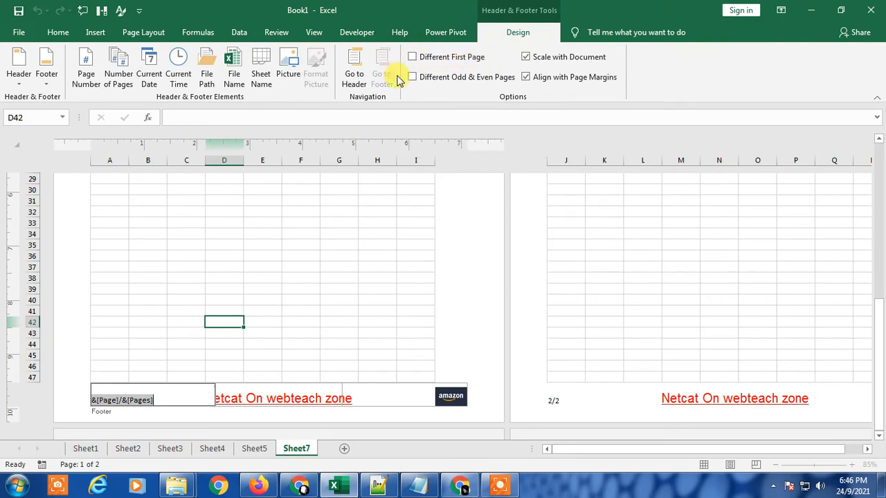
click(412, 58)
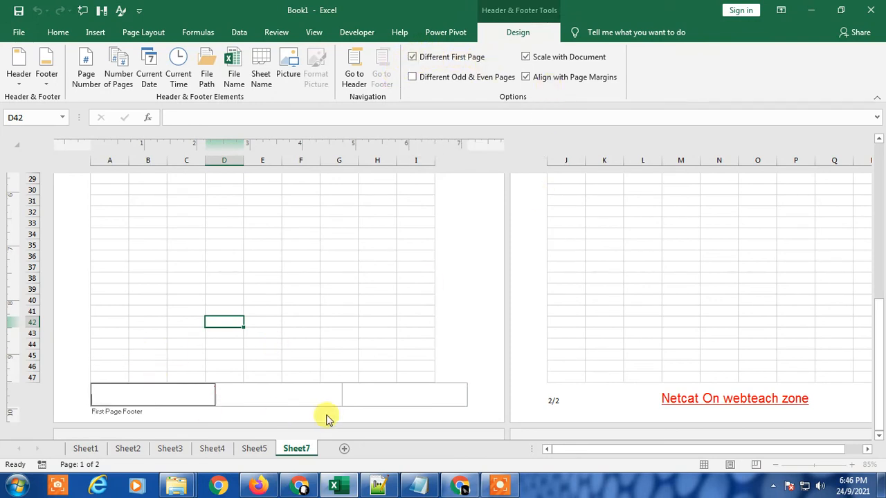
drag(578, 456, 613, 457)
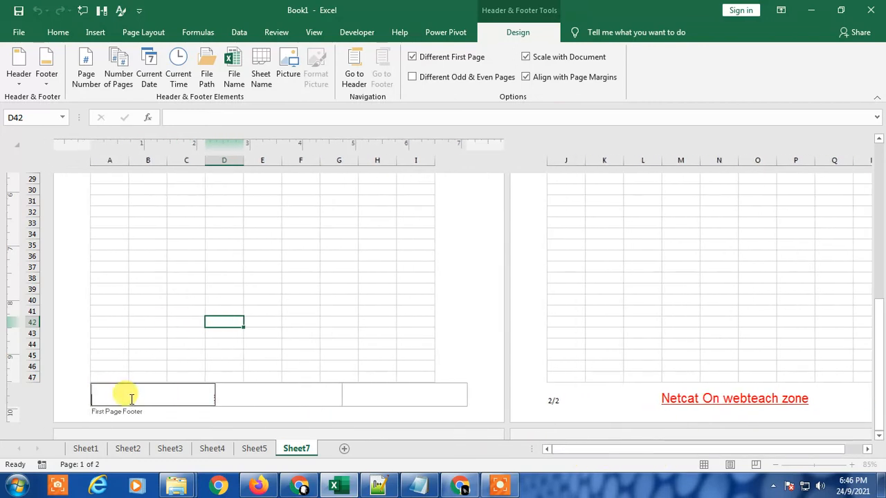
click(297, 310)
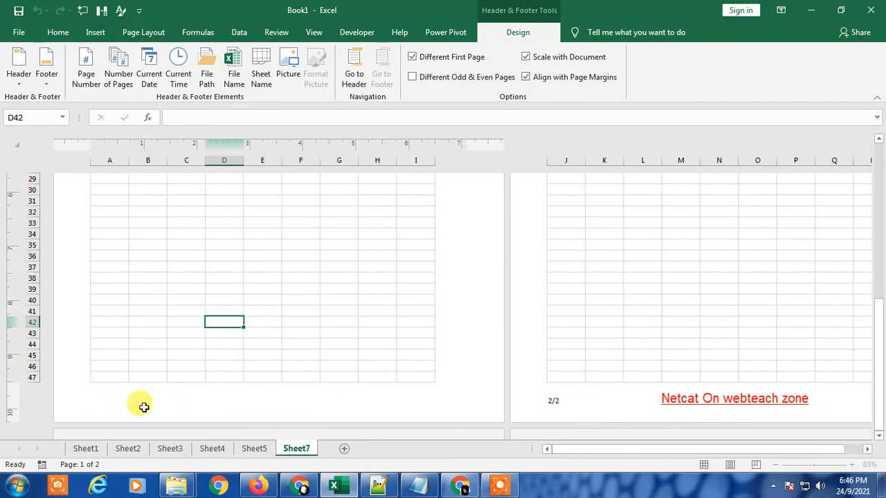
Inspect the left, center and right sections of the separate first page footer.
click(143, 396)
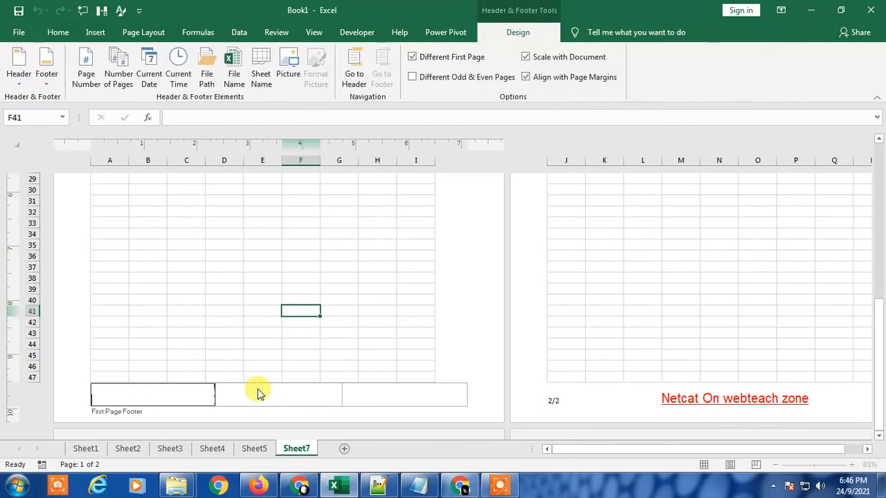
click(394, 391)
click(298, 395)
click(176, 393)
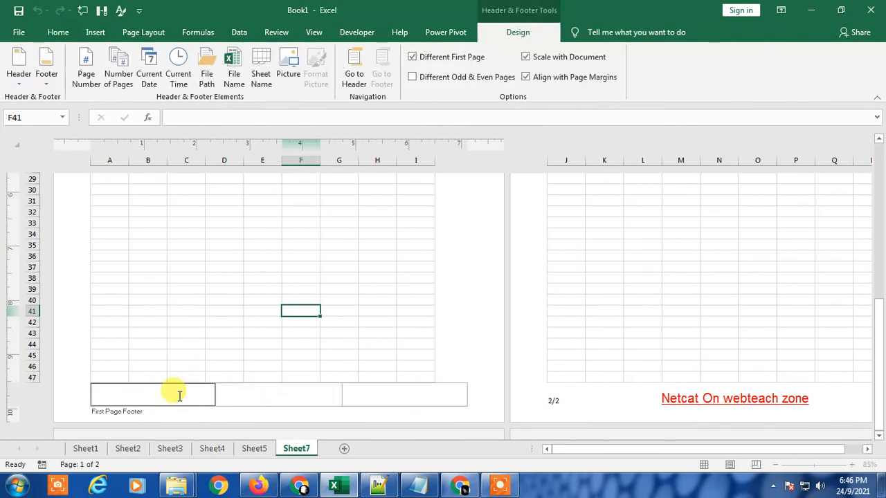
click(354, 393)
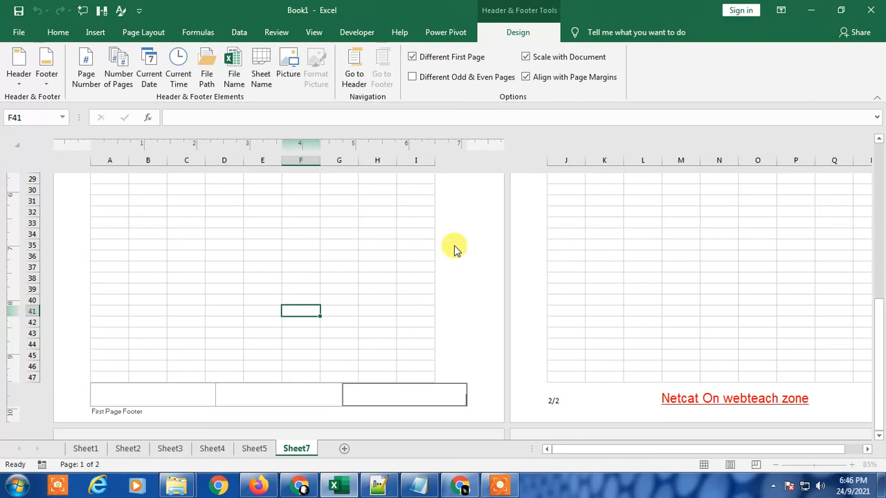
Delete the page number, center text and logo picture from the second page's footer.
click(648, 403)
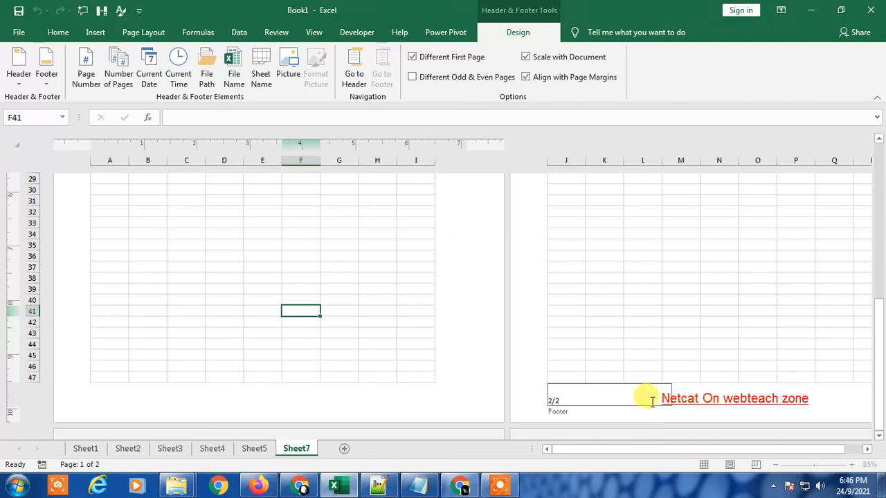
click(733, 398)
key(Delete)
drag(740, 449, 818, 447)
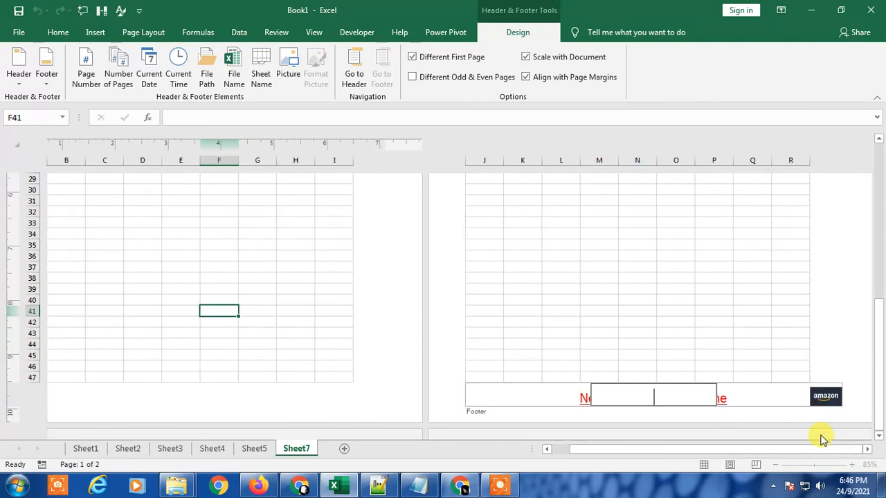
click(747, 389)
key(Delete)
click(792, 326)
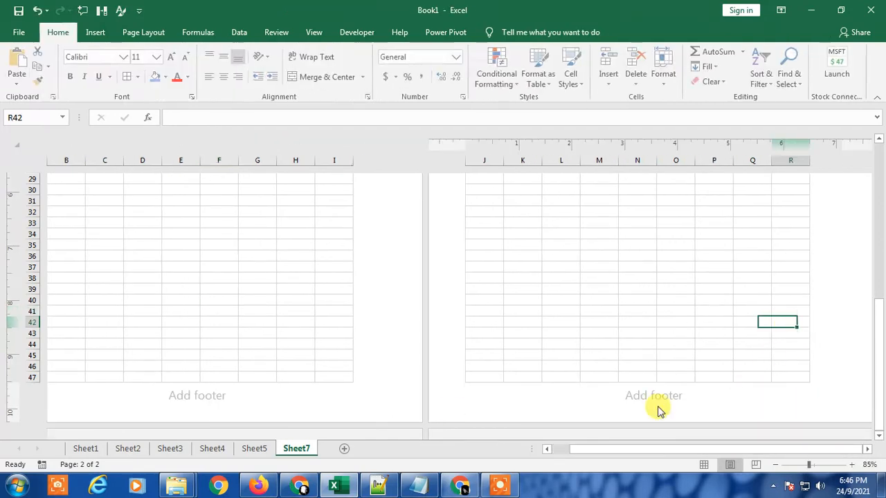
Switch the worksheet from Page Layout to Normal view and show the Windows desktop.
click(326, 398)
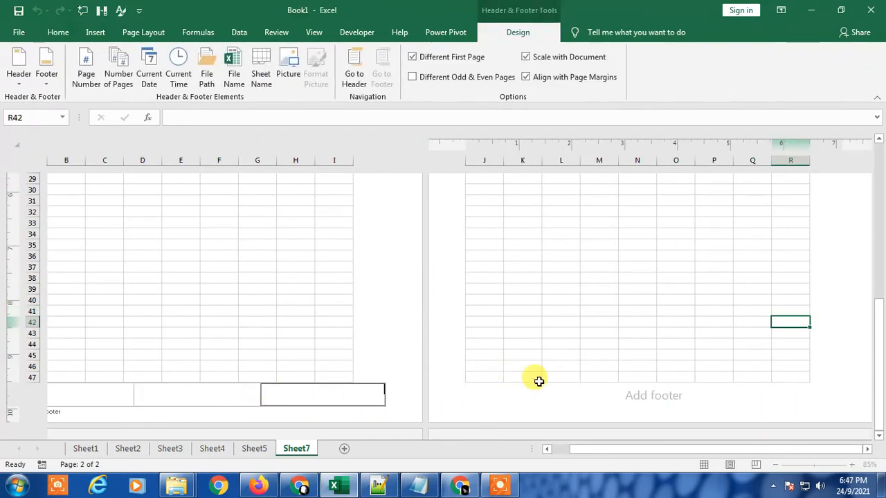
drag(880, 309, 876, 311)
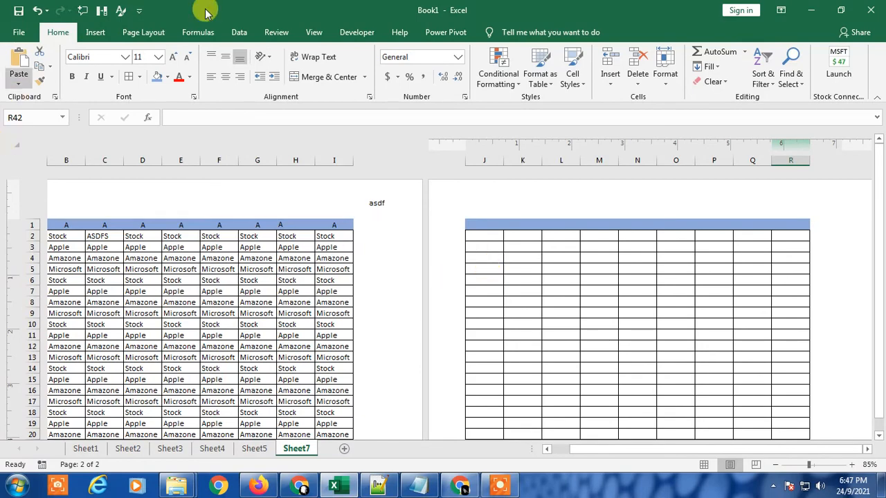
click(305, 31)
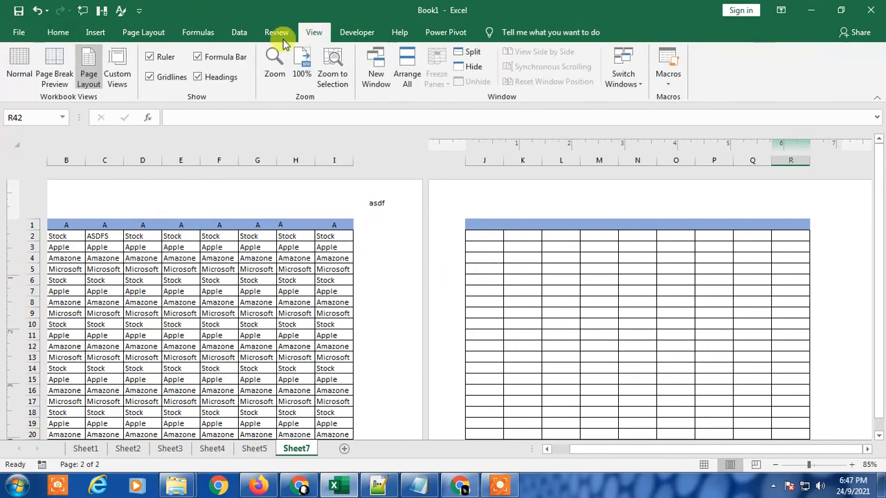
click(18, 61)
scroll(395, 312, up, 7)
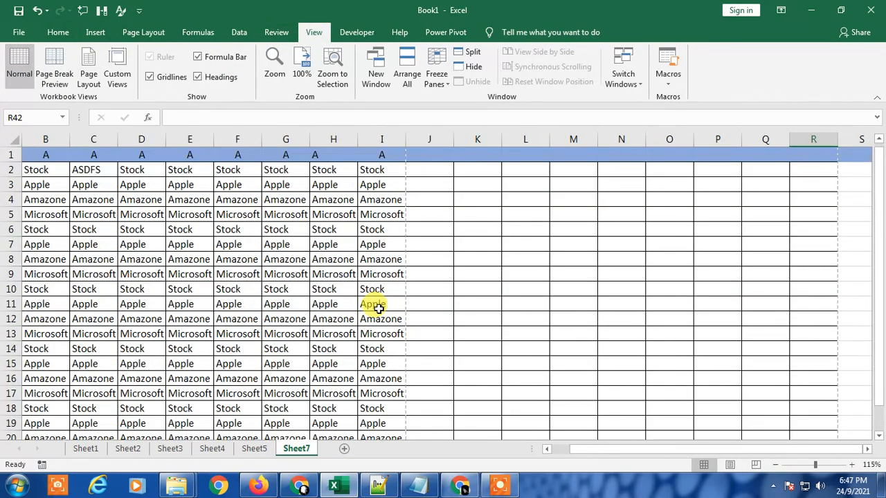
key(super+d)
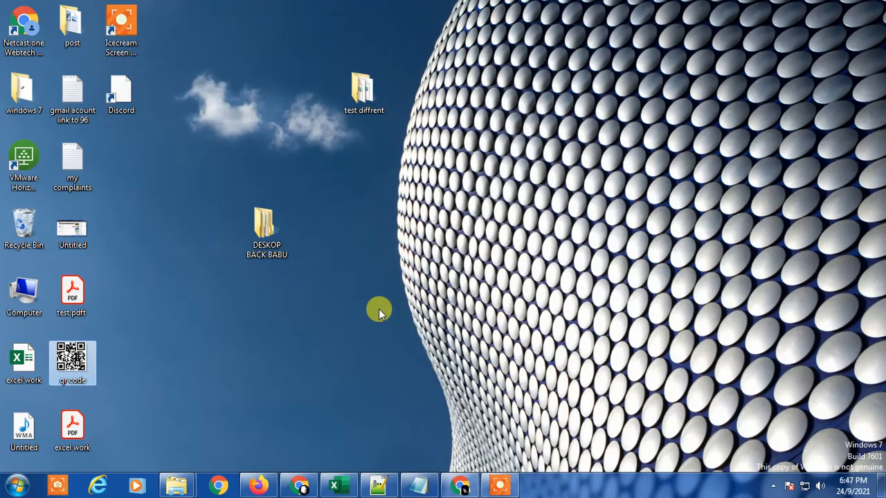